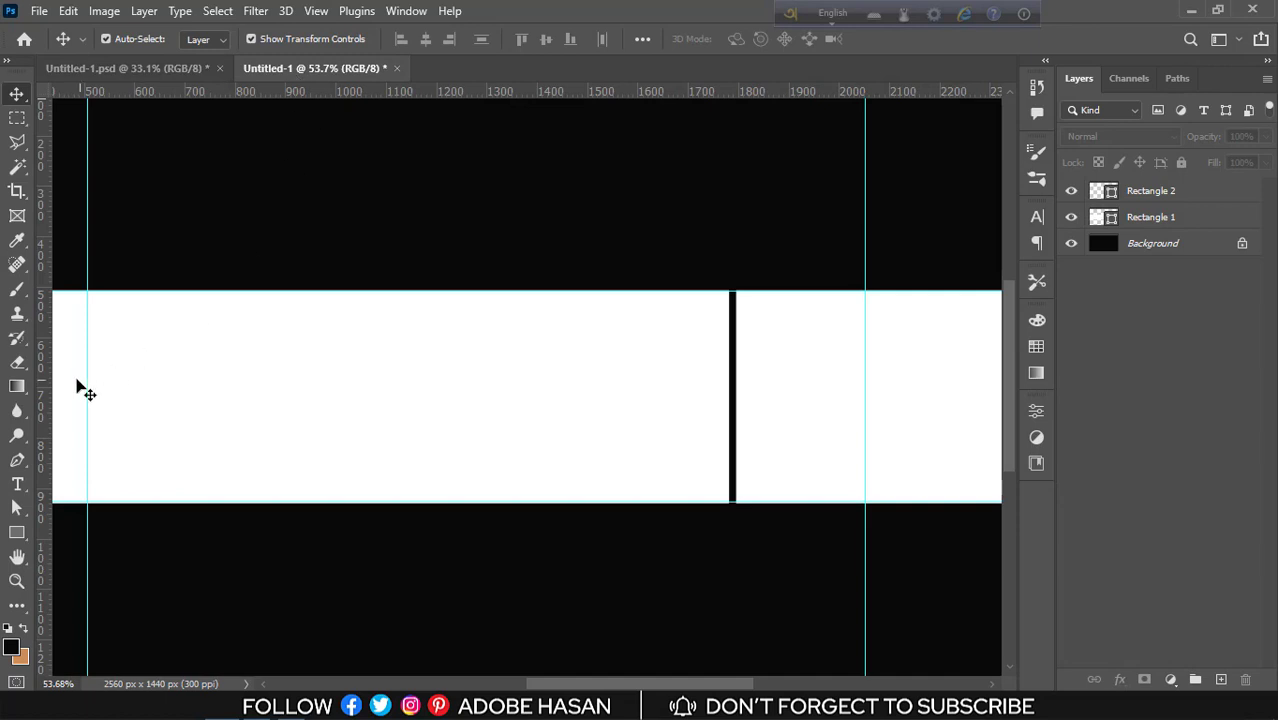
- Add a vertical guide inside the left safe-area guide and draw a black 238 × 102 px rectangle spanning between the two guides
drag(43, 389, 205, 394)
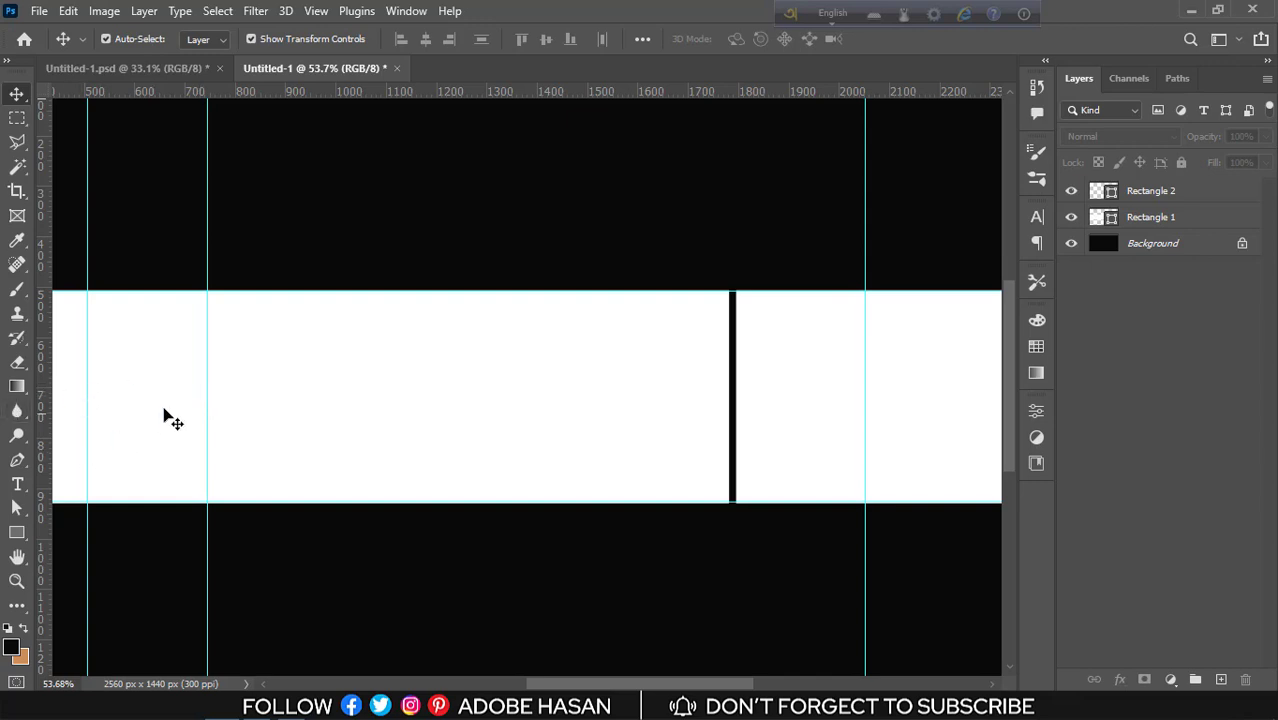
click(22, 534)
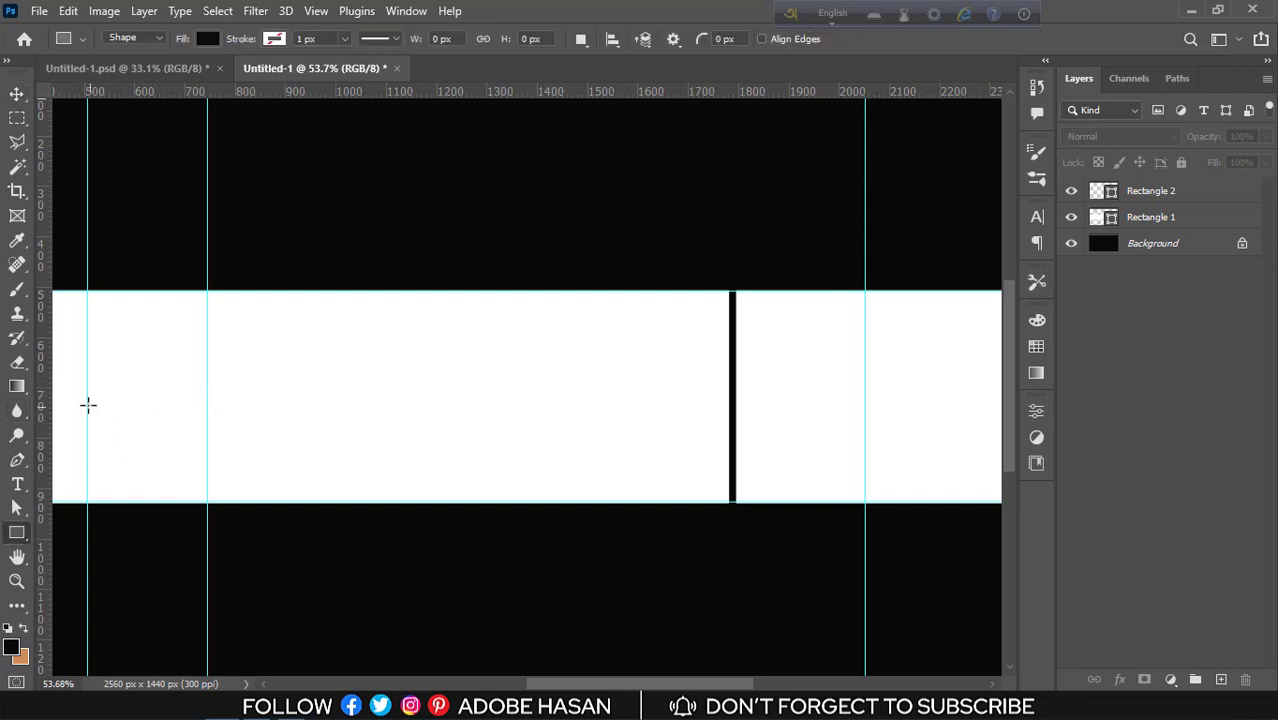
drag(89, 403, 207, 455)
click(985, 152)
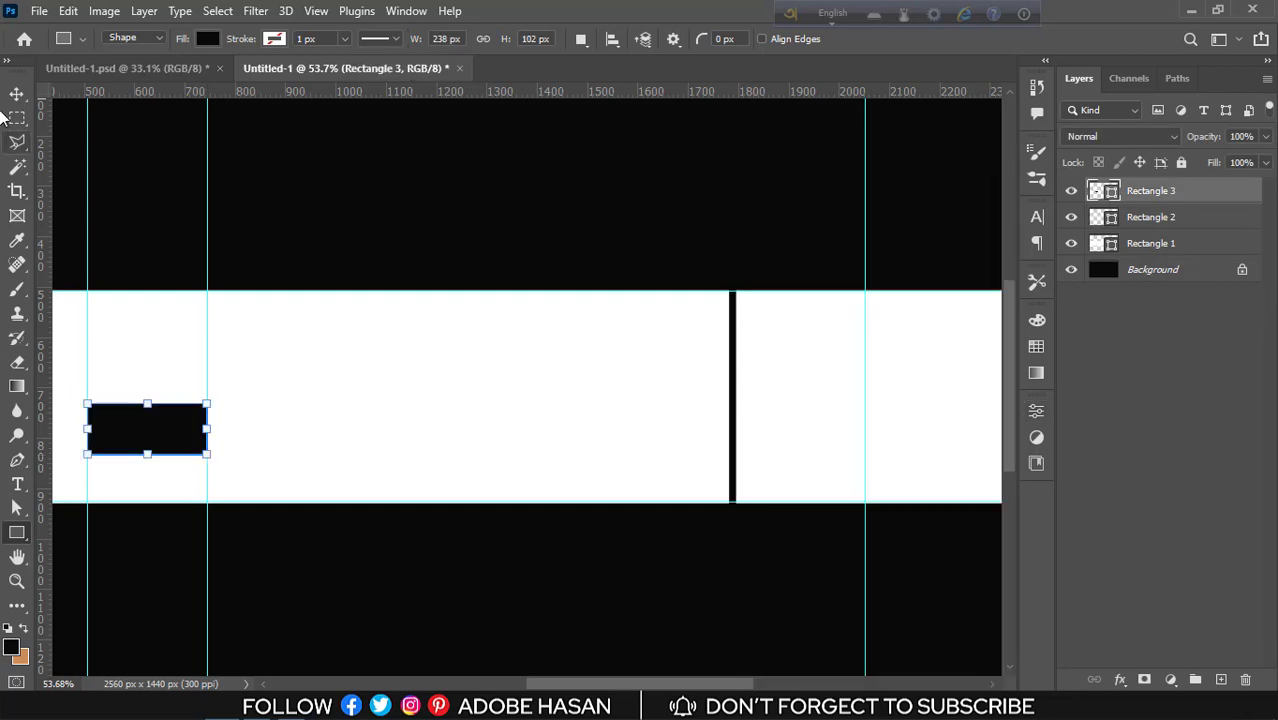
- Move the black rectangle horizontally across the white band until its right edge meets the right safe-area guide
click(17, 118)
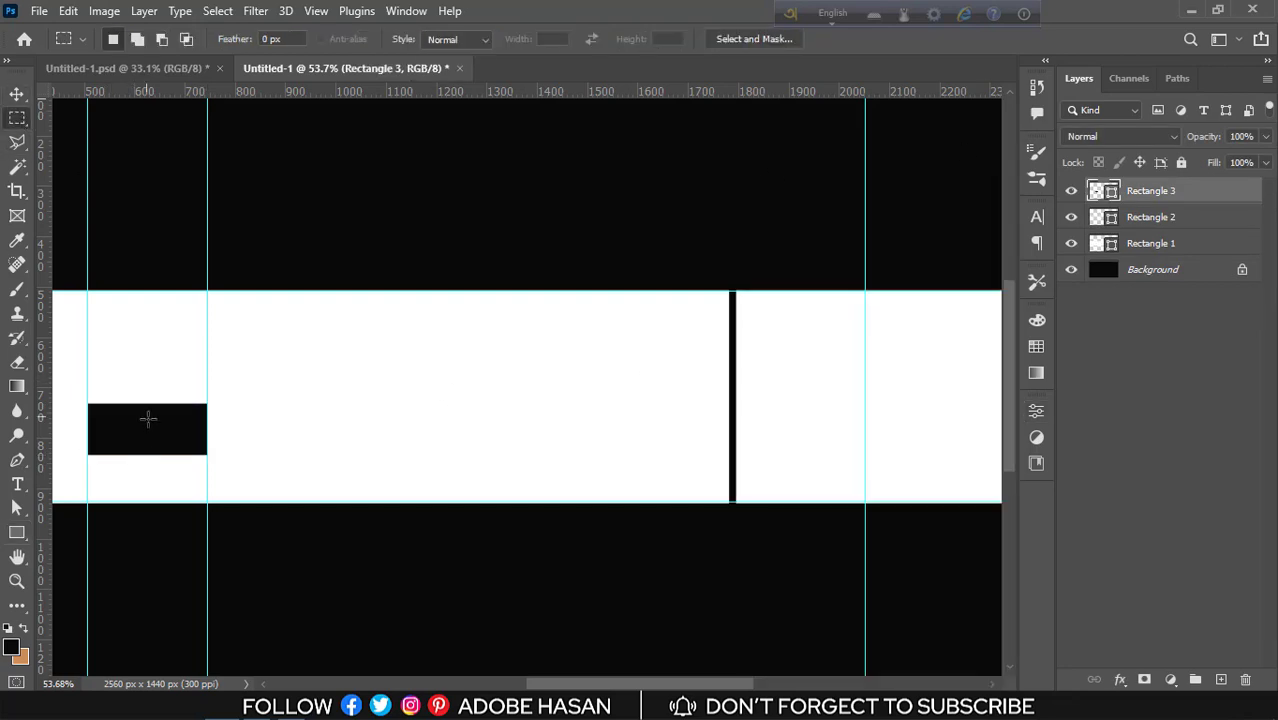
click(17, 94)
drag(180, 450, 820, 429)
click(750, 270)
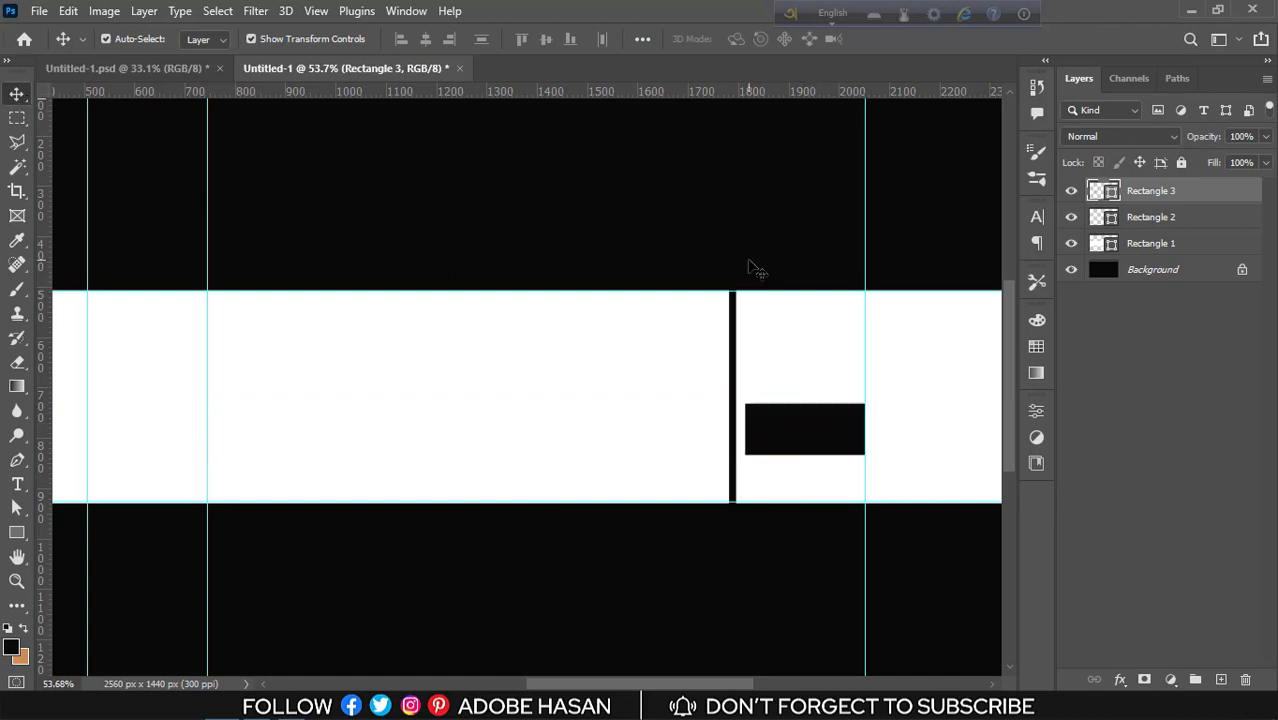
click(737, 348)
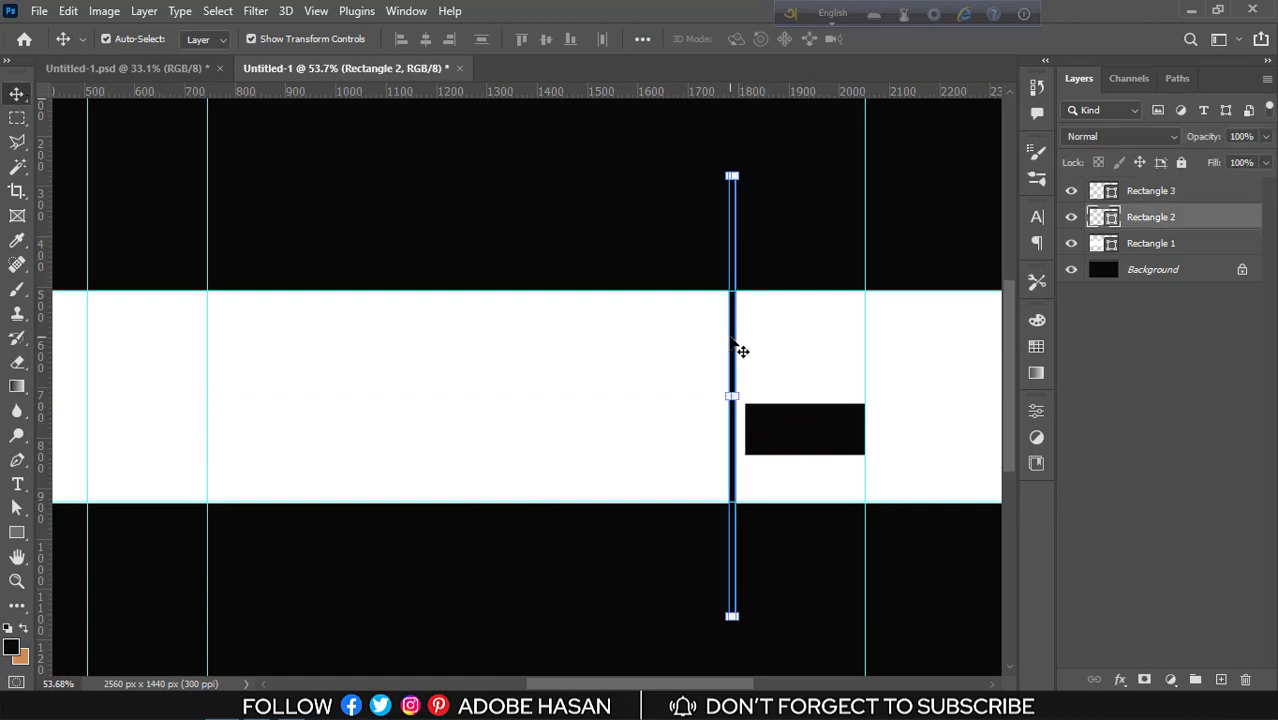
key(Delete)
drag(43, 280, 743, 309)
click(834, 418)
click(829, 414)
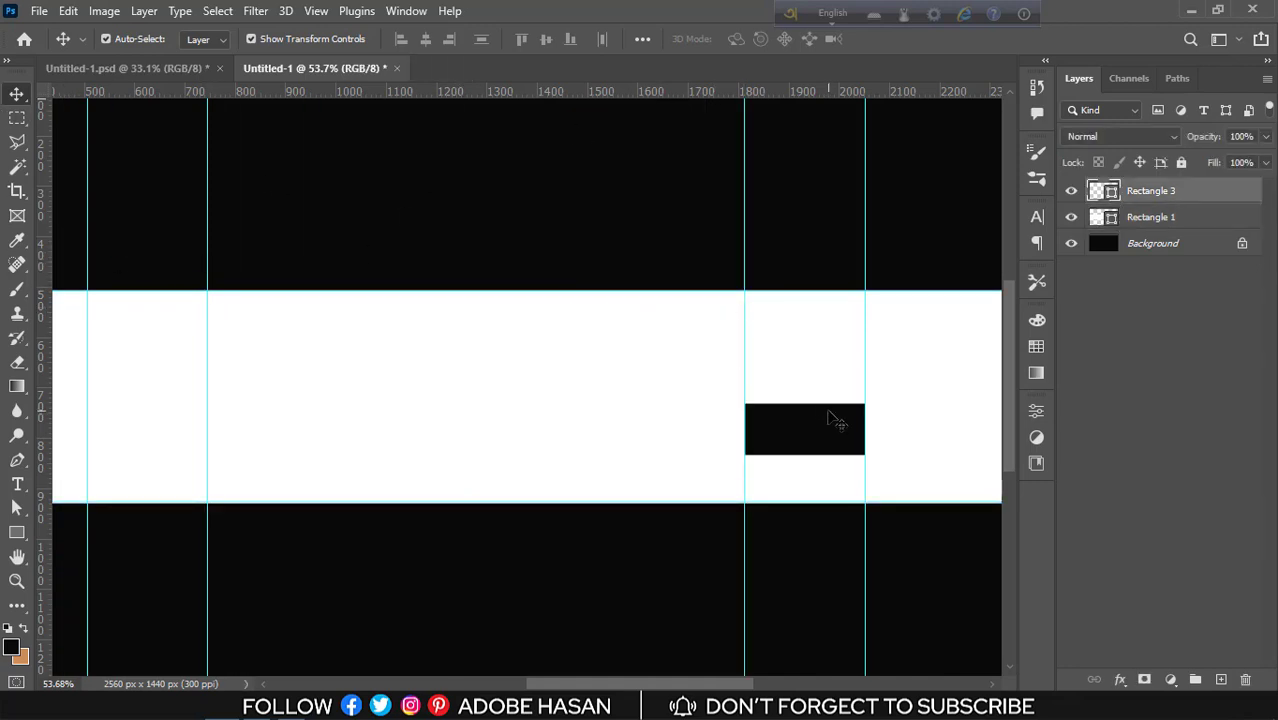
key(Delete)
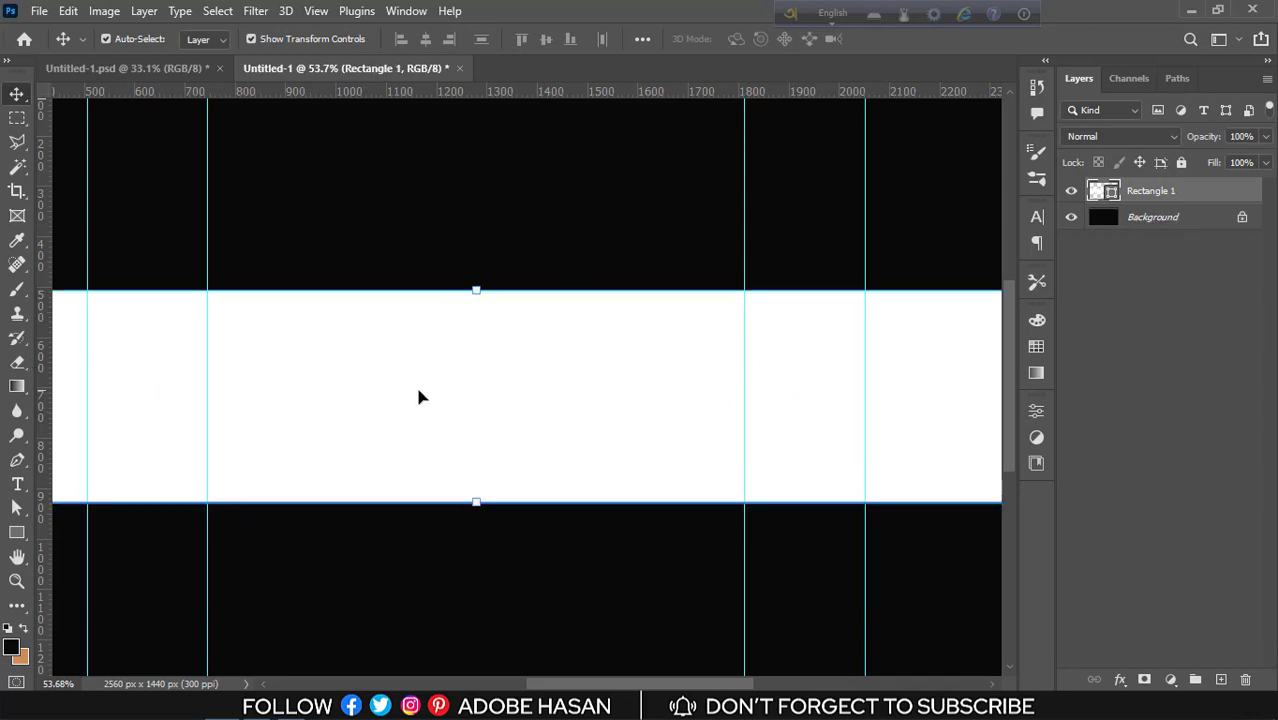
click(496, 257)
key(ctrl+z)
key(ctrl+z)
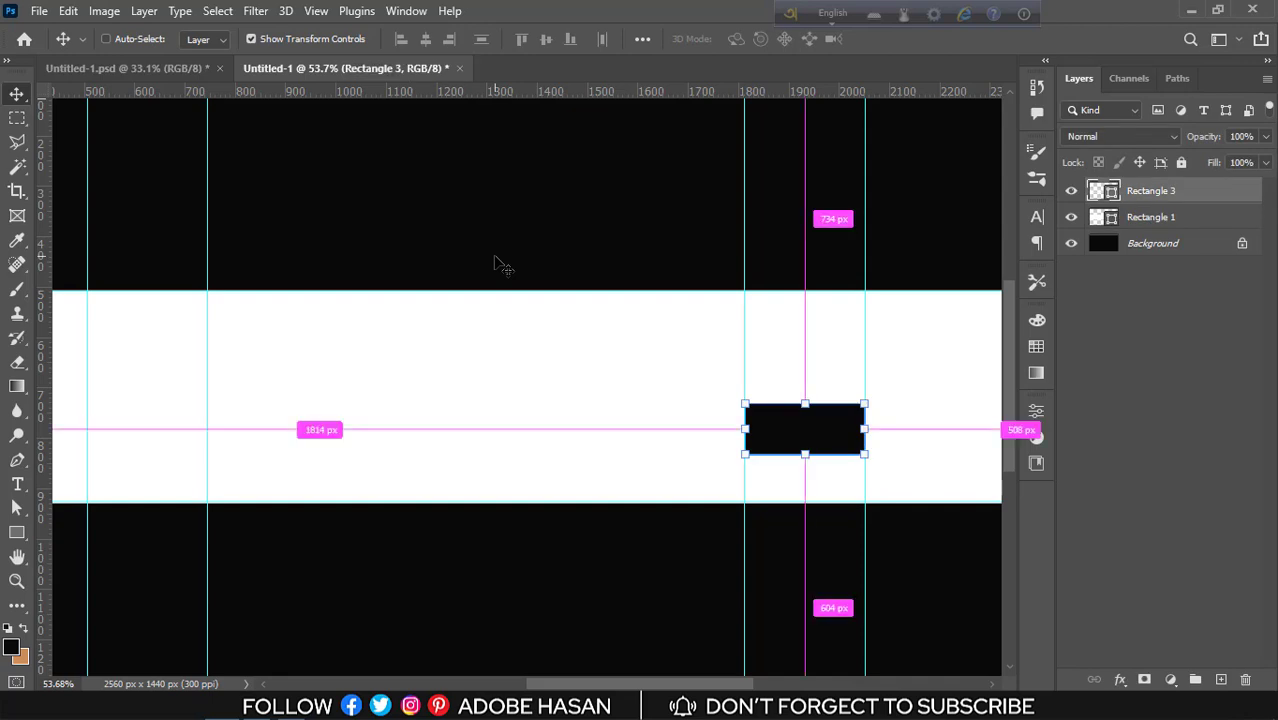
key(ctrl+z)
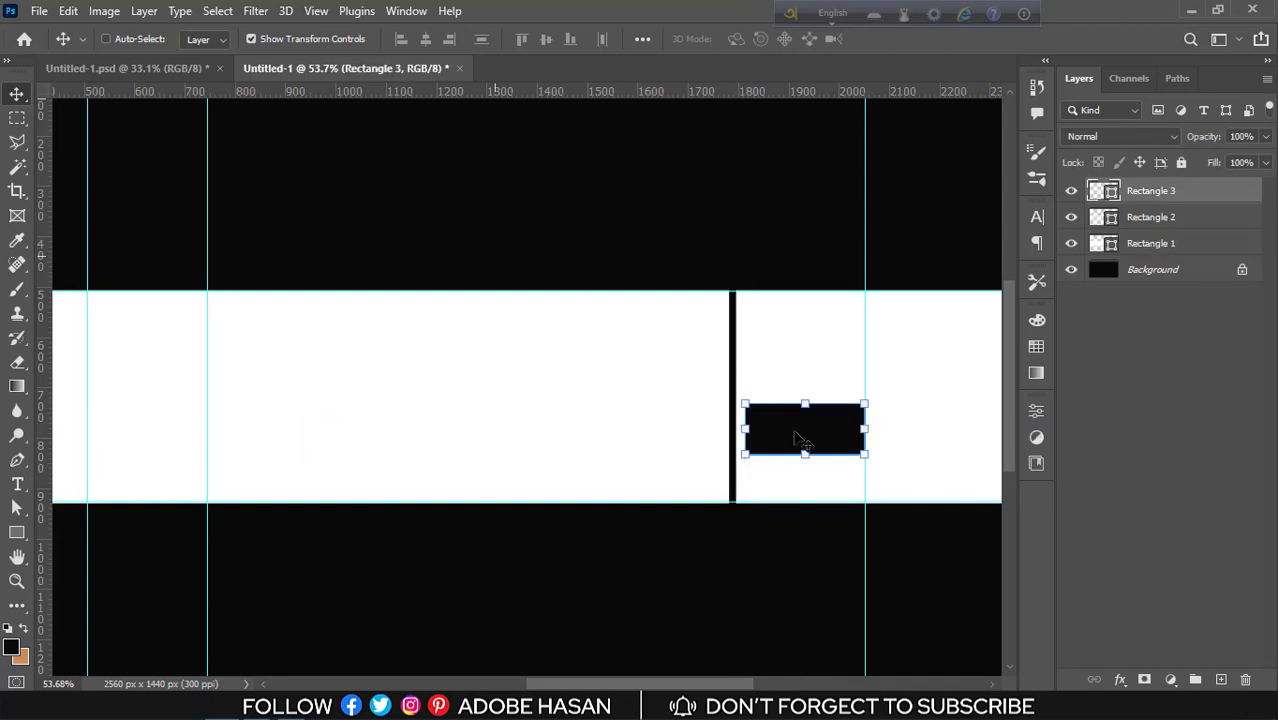
- Add a vertical guide along the black rectangle's left edge, then delete that rectangle
drag(42, 368, 745, 334)
click(798, 244)
click(827, 414)
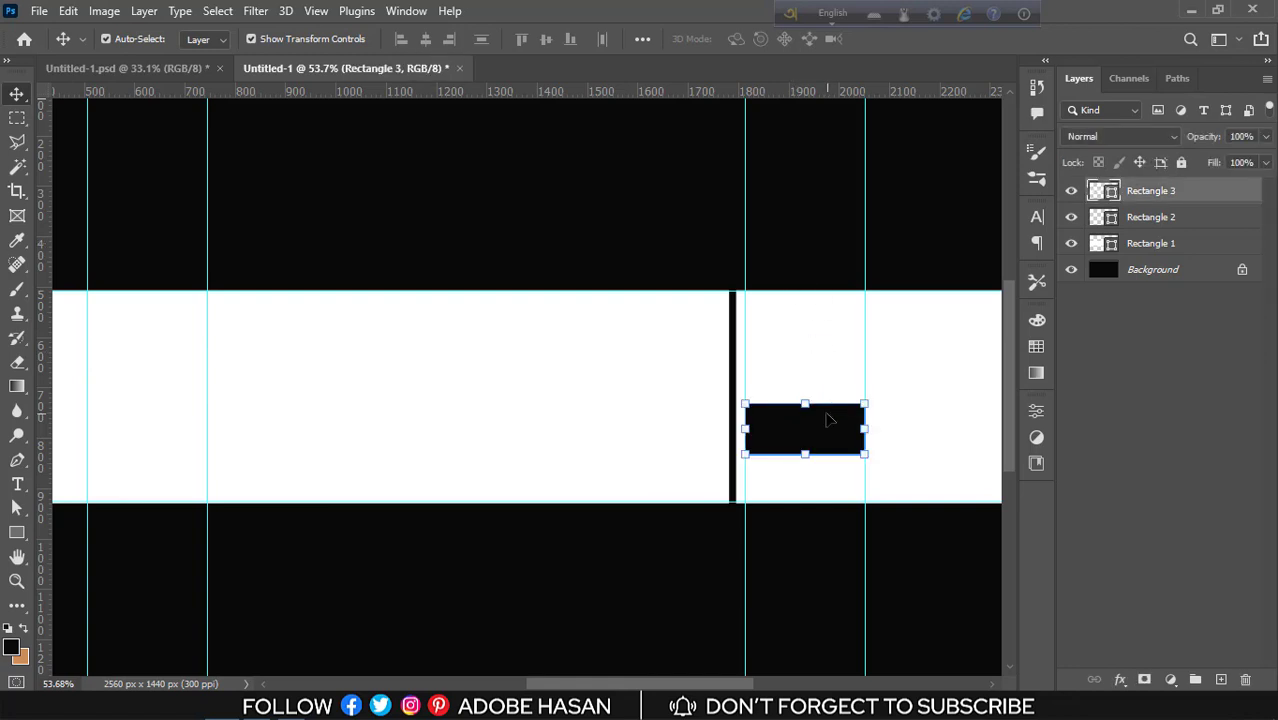
key(Delete)
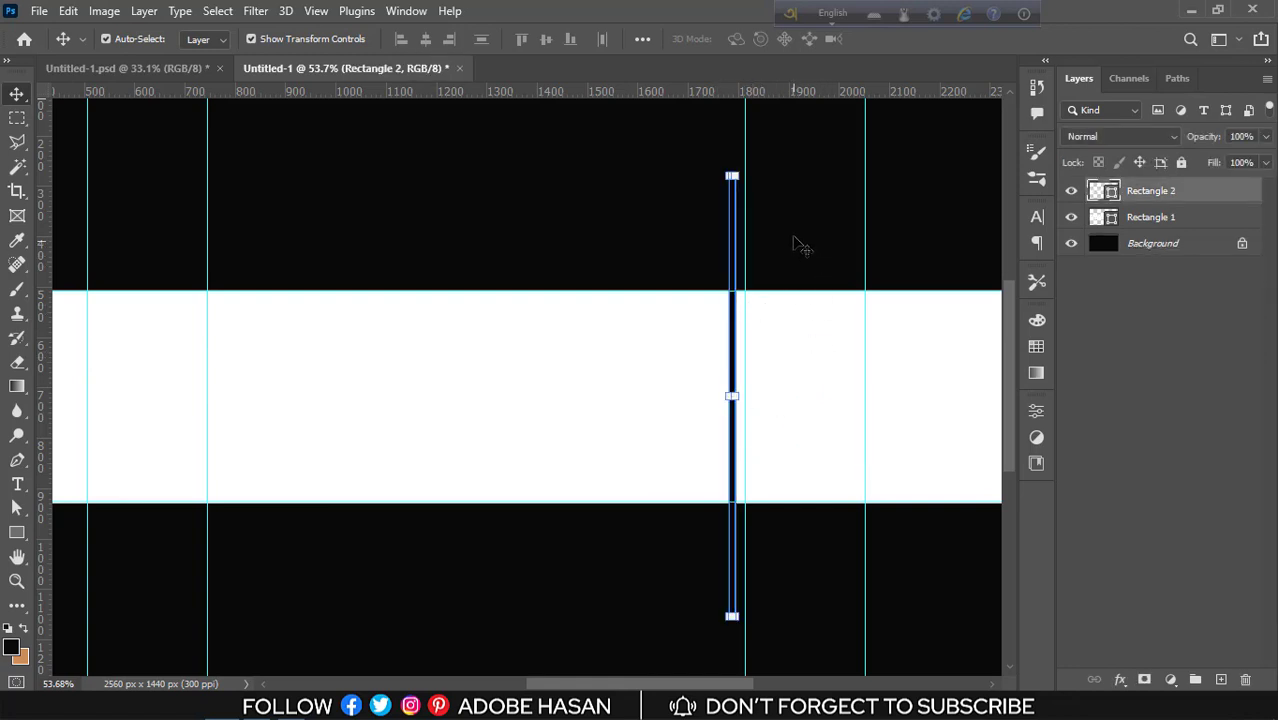
- Rotate the vertical black bar 15° clockwise, then rotate it back by about 5.78° to reduce its slant
drag(752, 170, 788, 183)
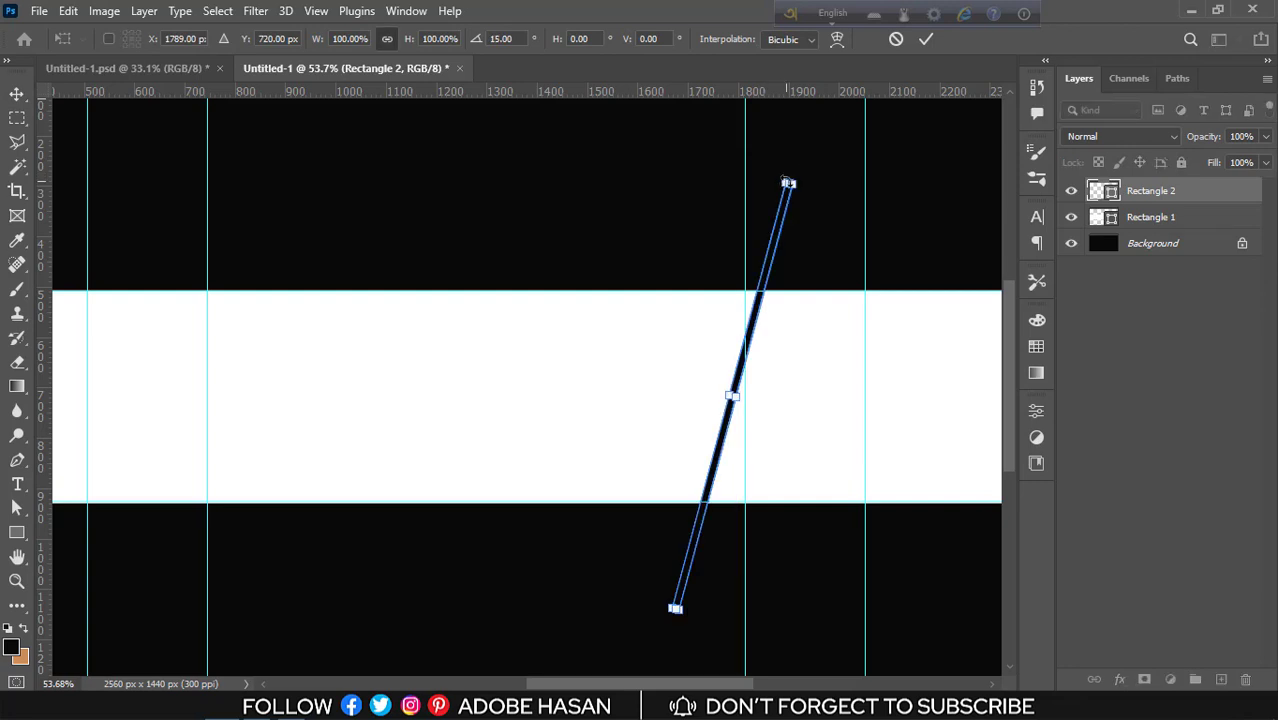
click(926, 39)
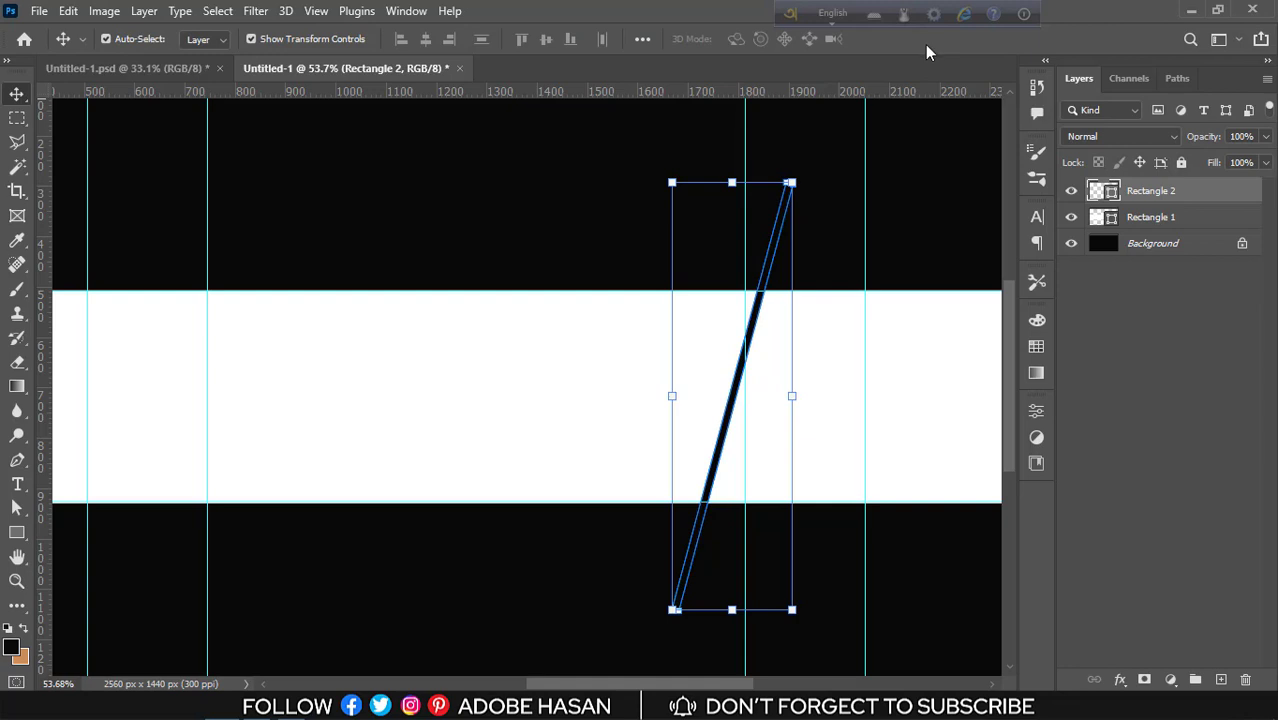
key(ctrl+t)
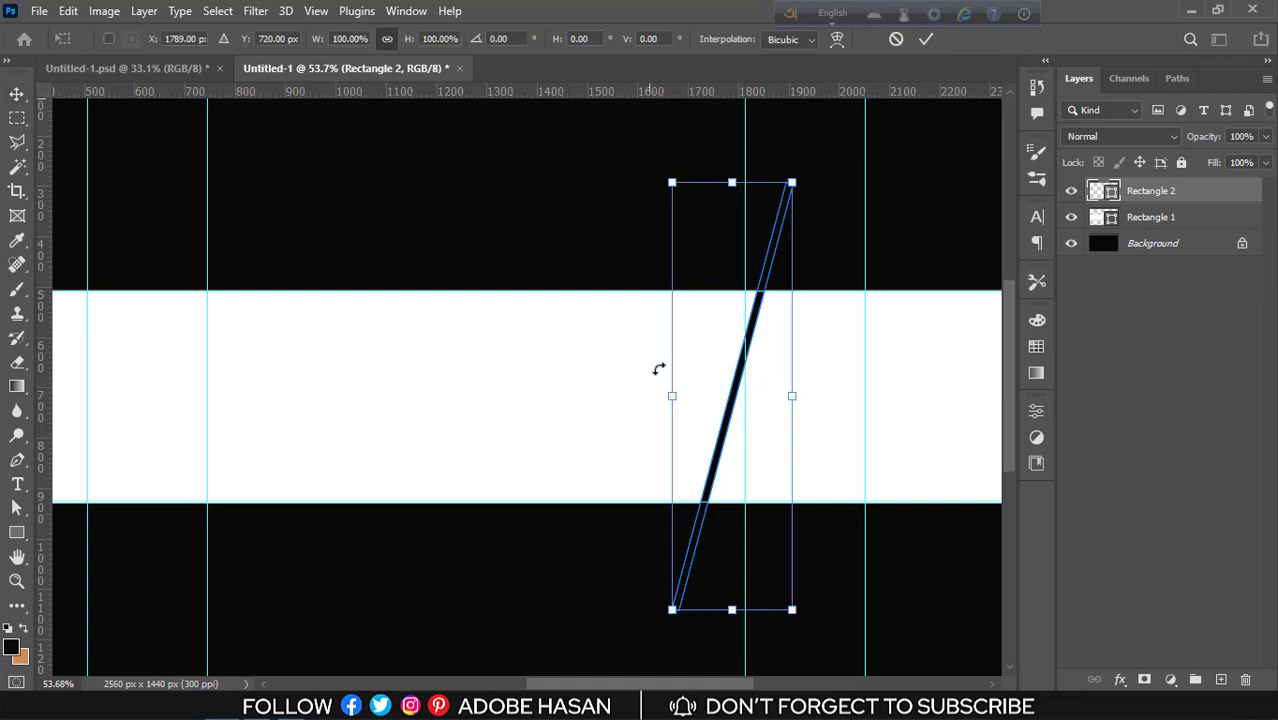
drag(820, 185, 798, 175)
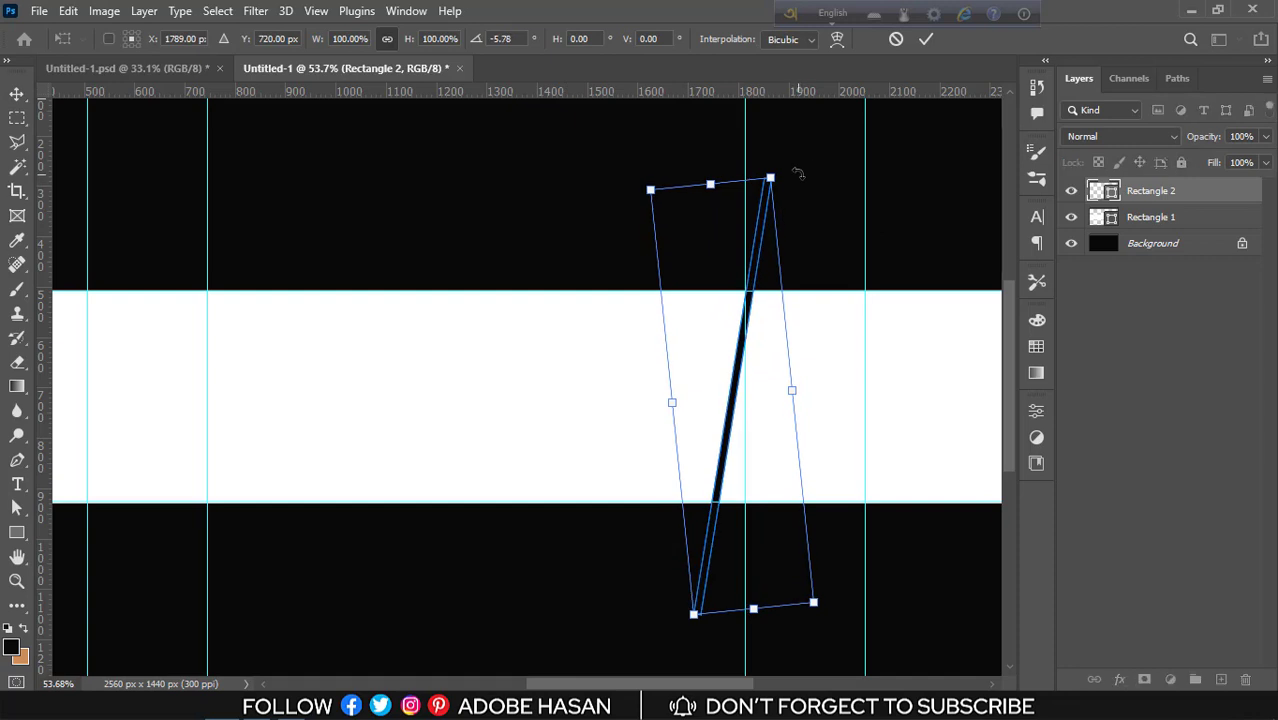
click(927, 39)
click(833, 190)
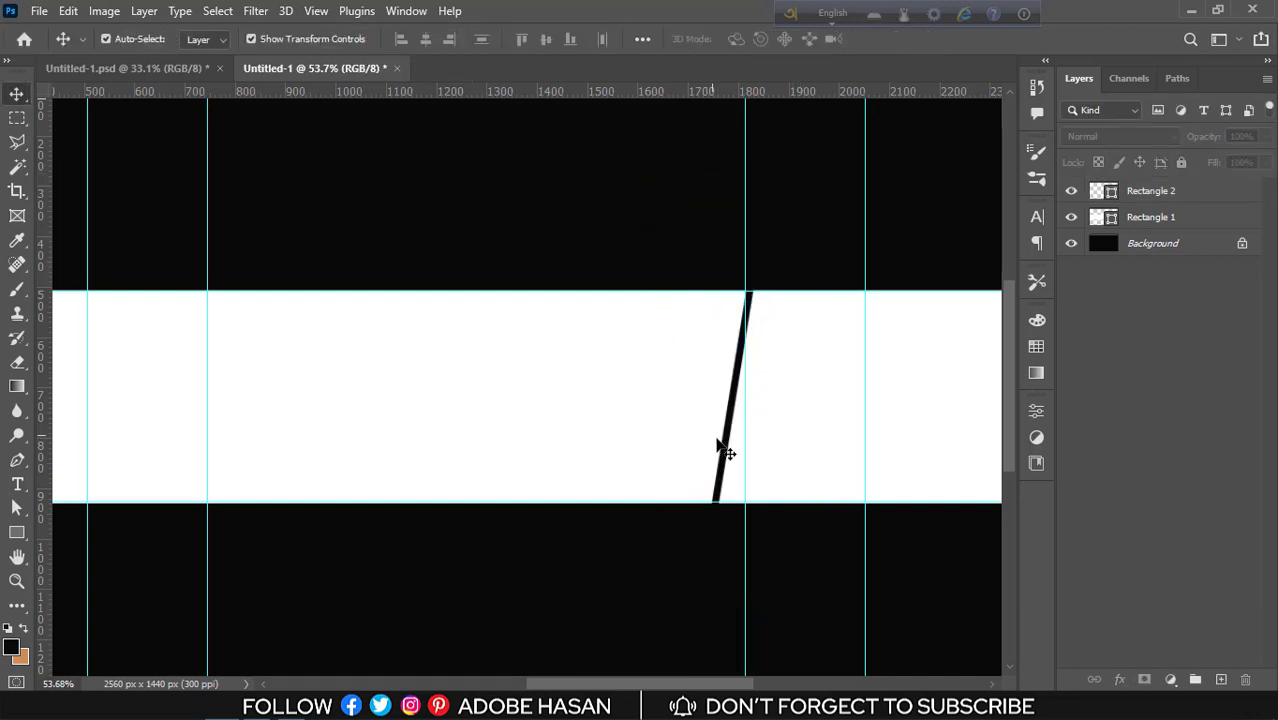
drag(720, 434, 653, 436)
key(ctrl+z)
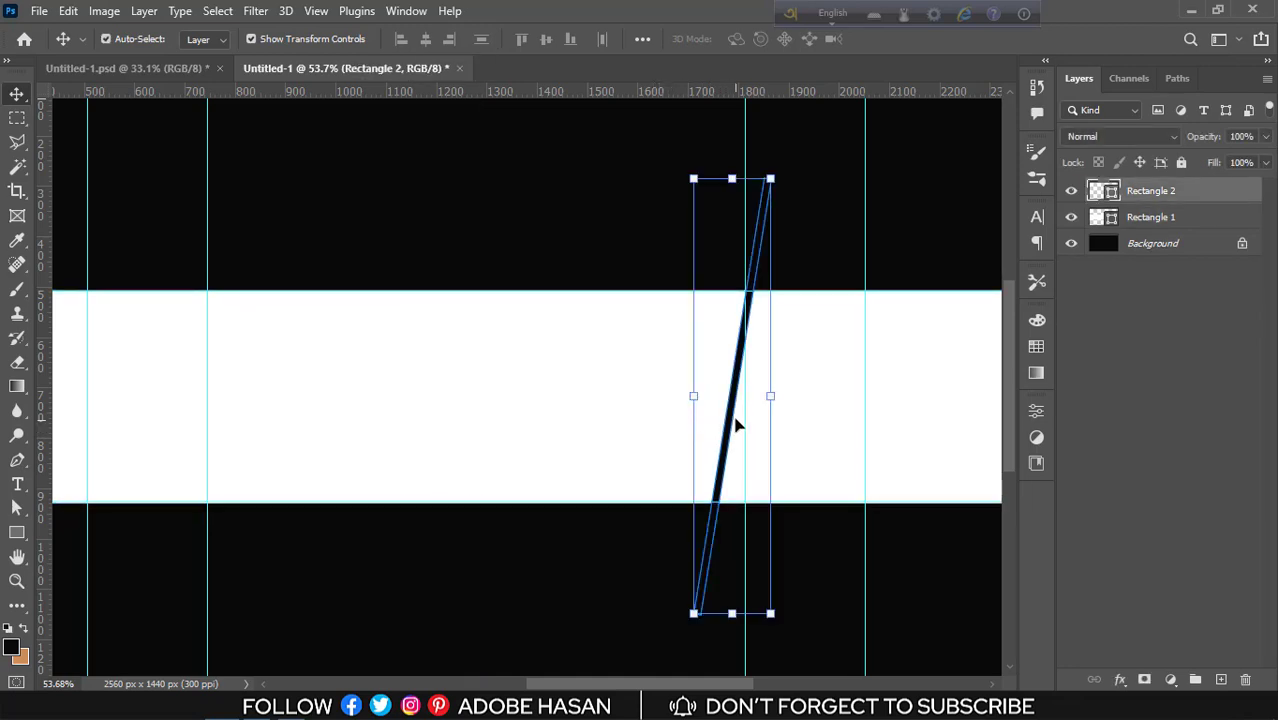
drag(731, 421, 664, 421)
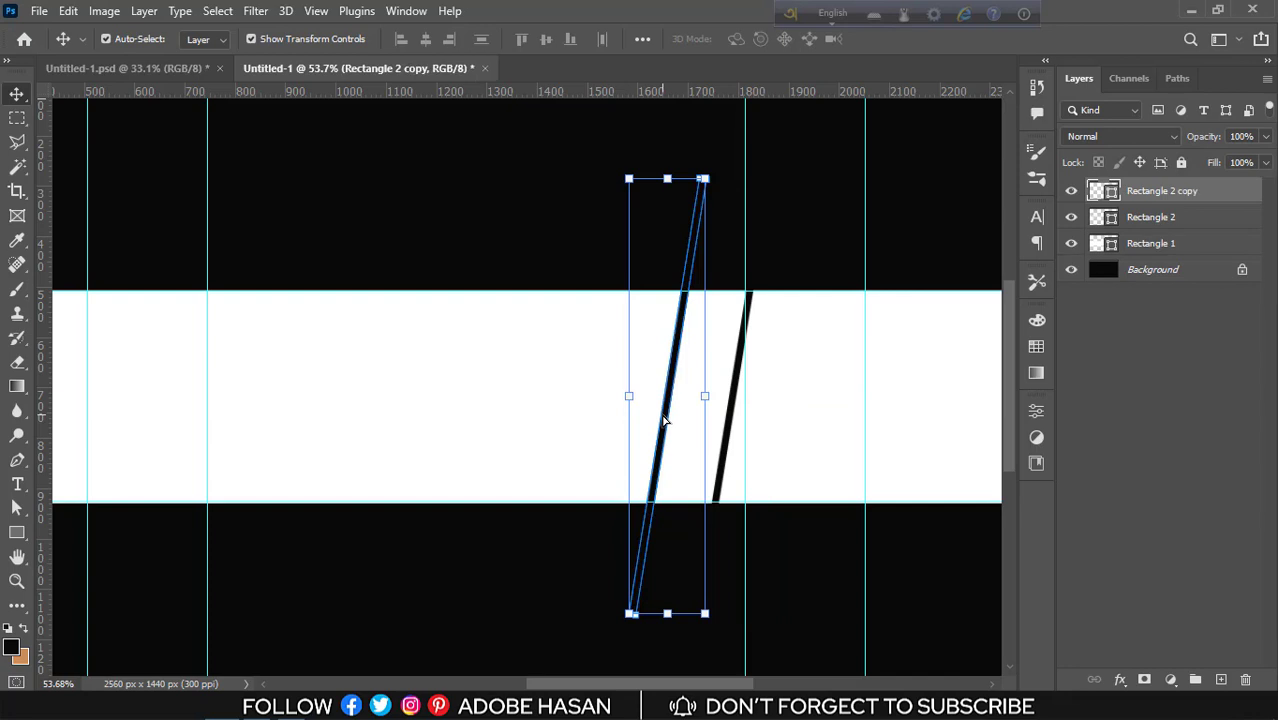
key(ctrl+z)
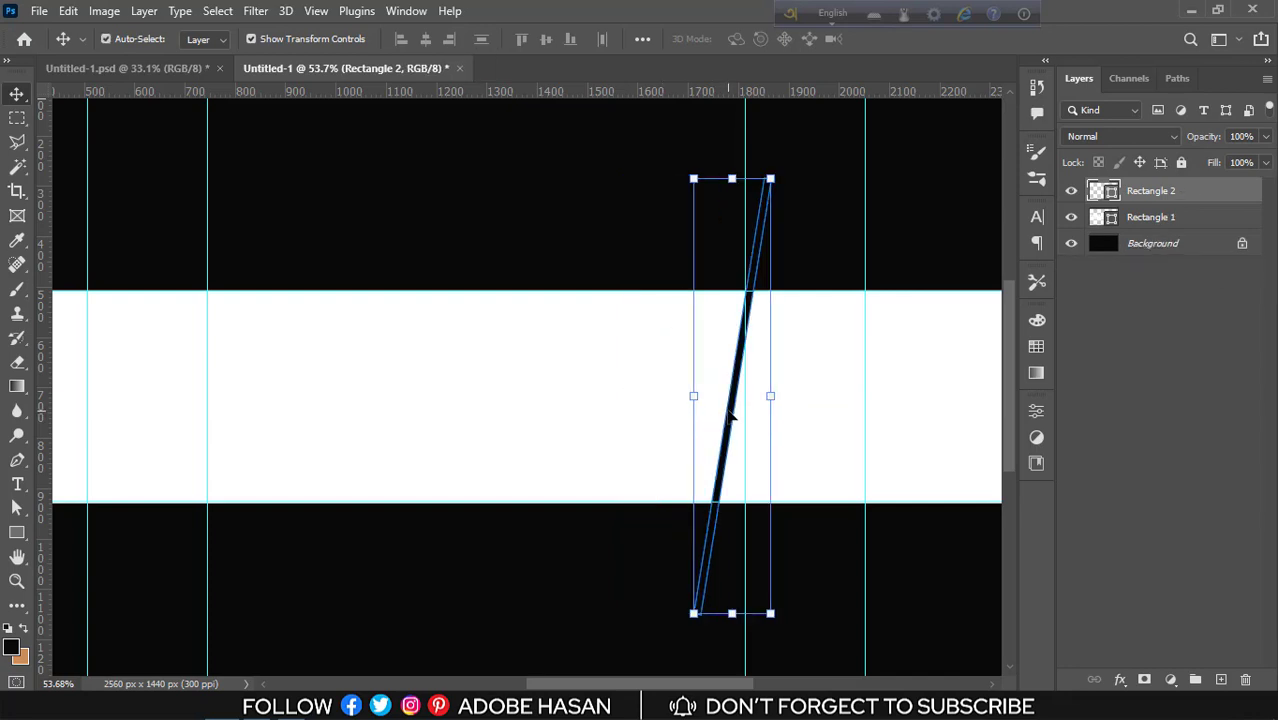
- Duplicate the slanted bar eight times toward the left across the white band, spacing the copies 118 px apart
drag(733, 414, 672, 412)
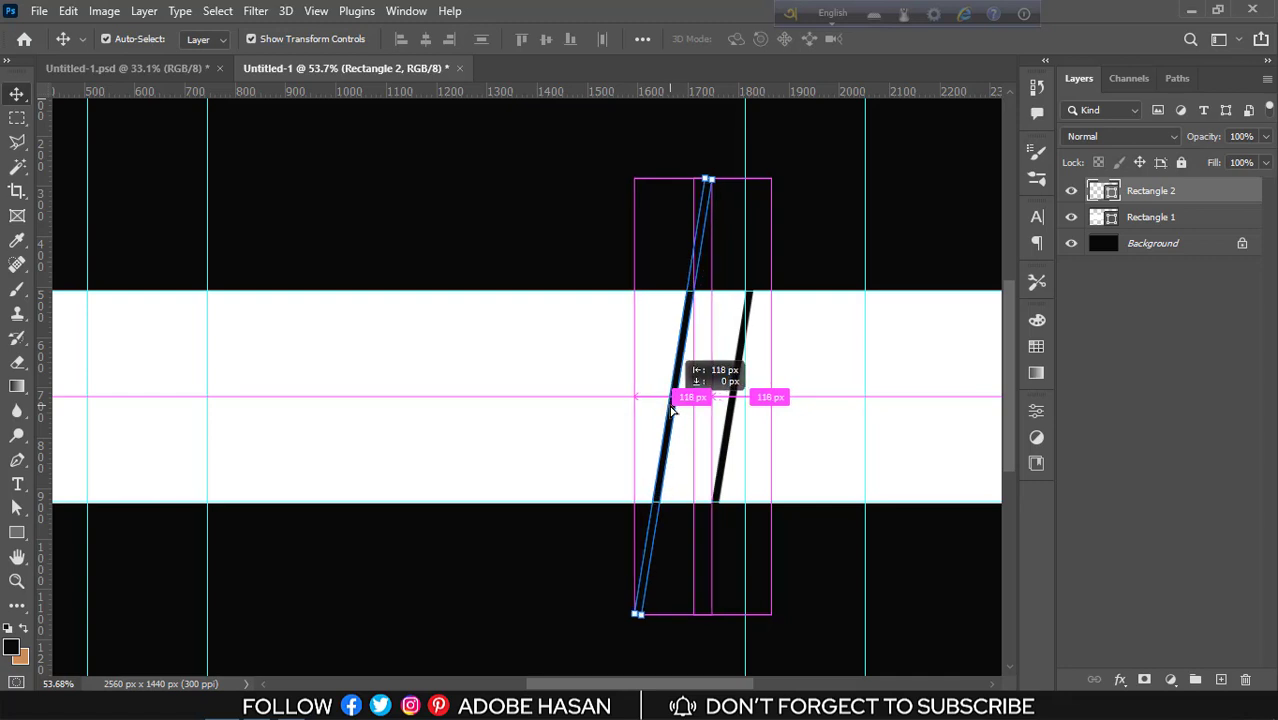
drag(671, 407, 617, 398)
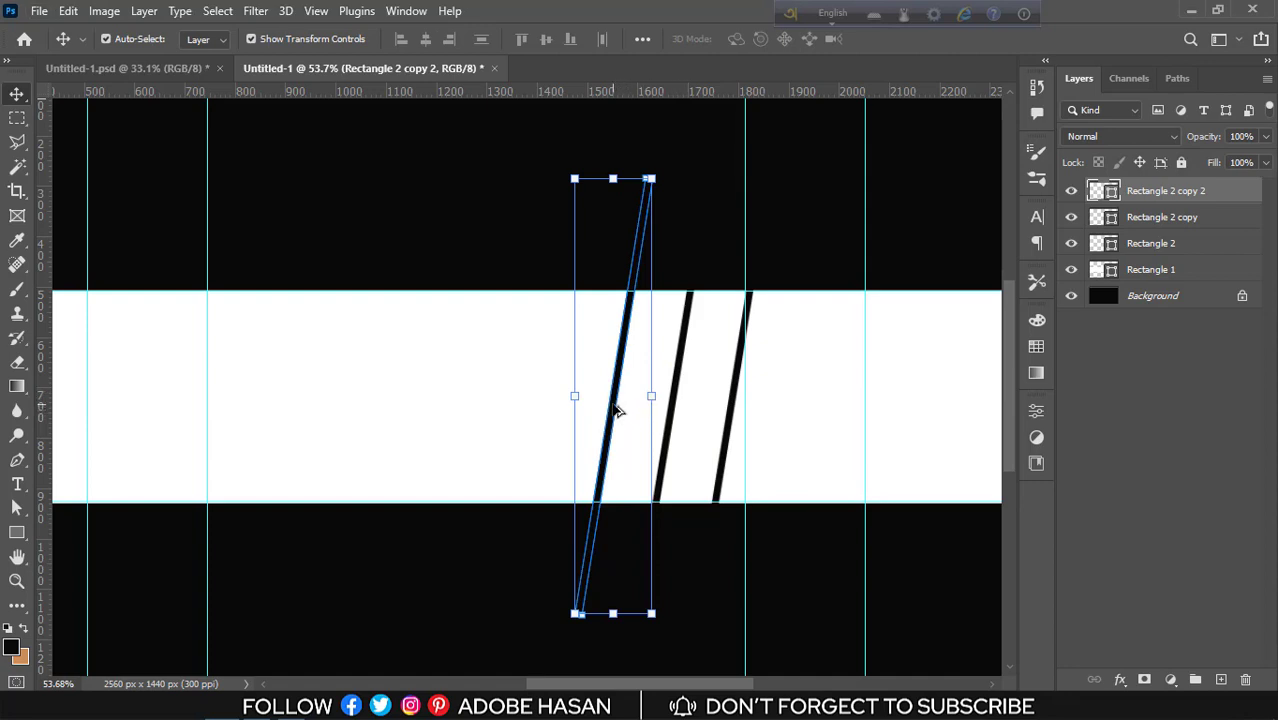
drag(617, 410, 260, 376)
click(398, 233)
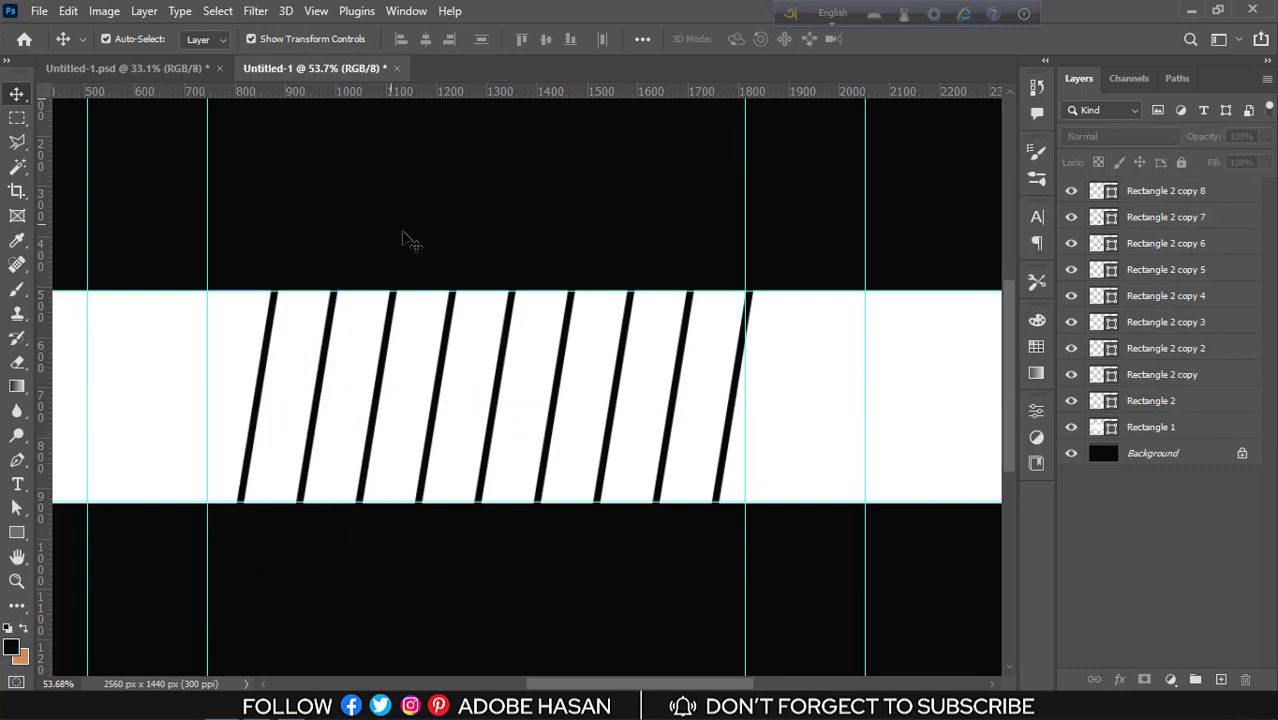
- Lock the white band's layer and nudge all nine slanted bars left until the rightmost one sits just inside the right inner guide
click(897, 452)
click(1180, 165)
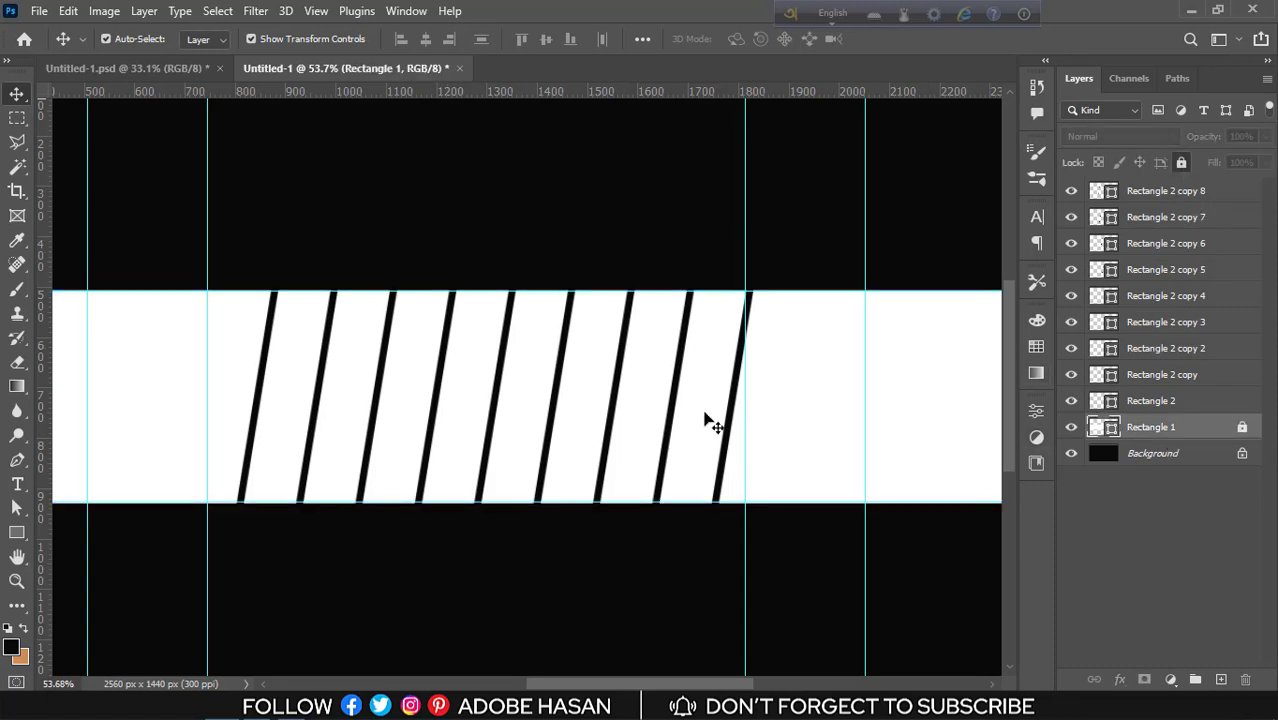
drag(779, 396, 257, 427)
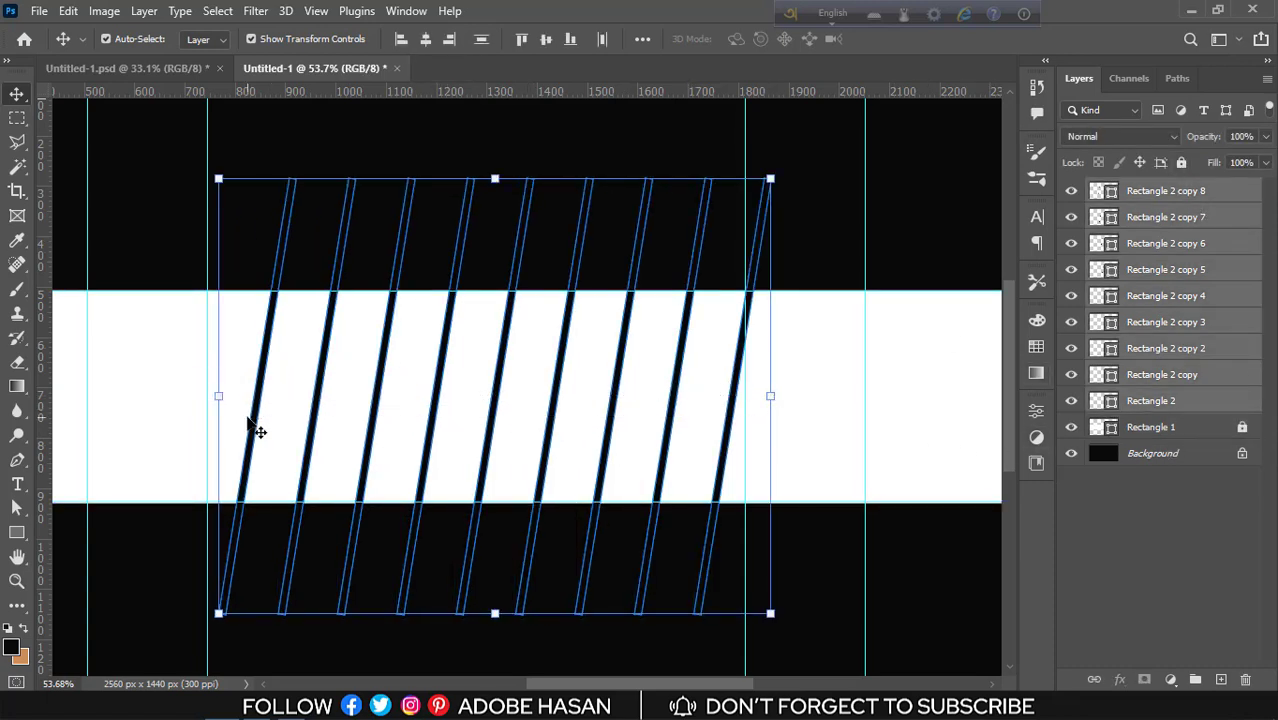
key(Left)
key(Left)
key(Left)
key(Left)
key(Left)
key(Left)
key(Left)
key(Left)
key(Left)
key(Left)
key(Left)
key(Left)
key(Left)
key(Left)
key(Left)
key(Left)
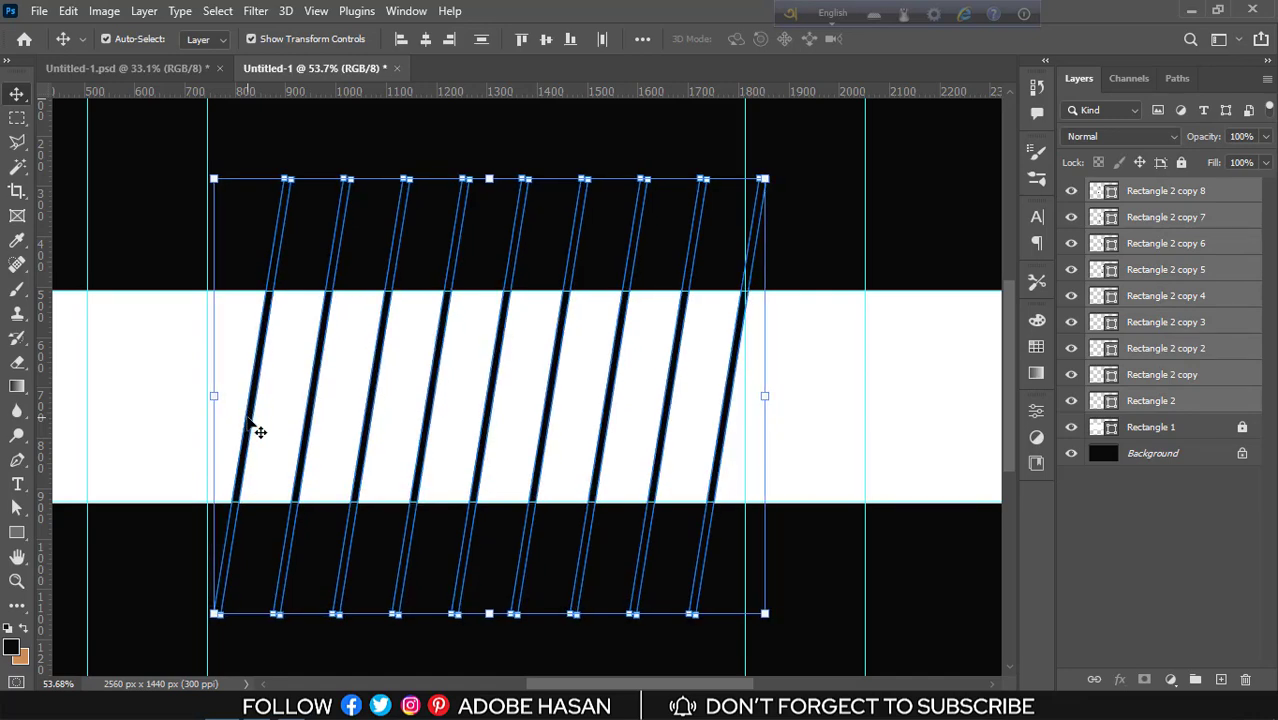
key(Left)
key(Left)
key(Left)
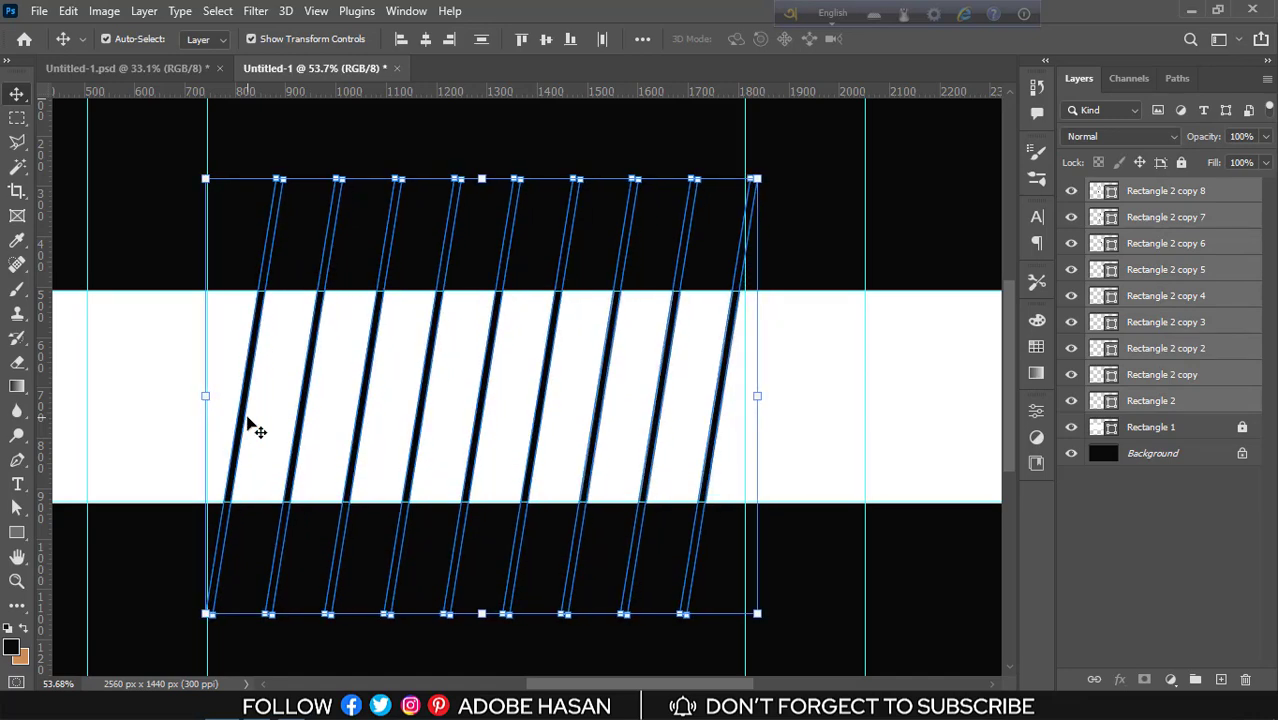
click(808, 263)
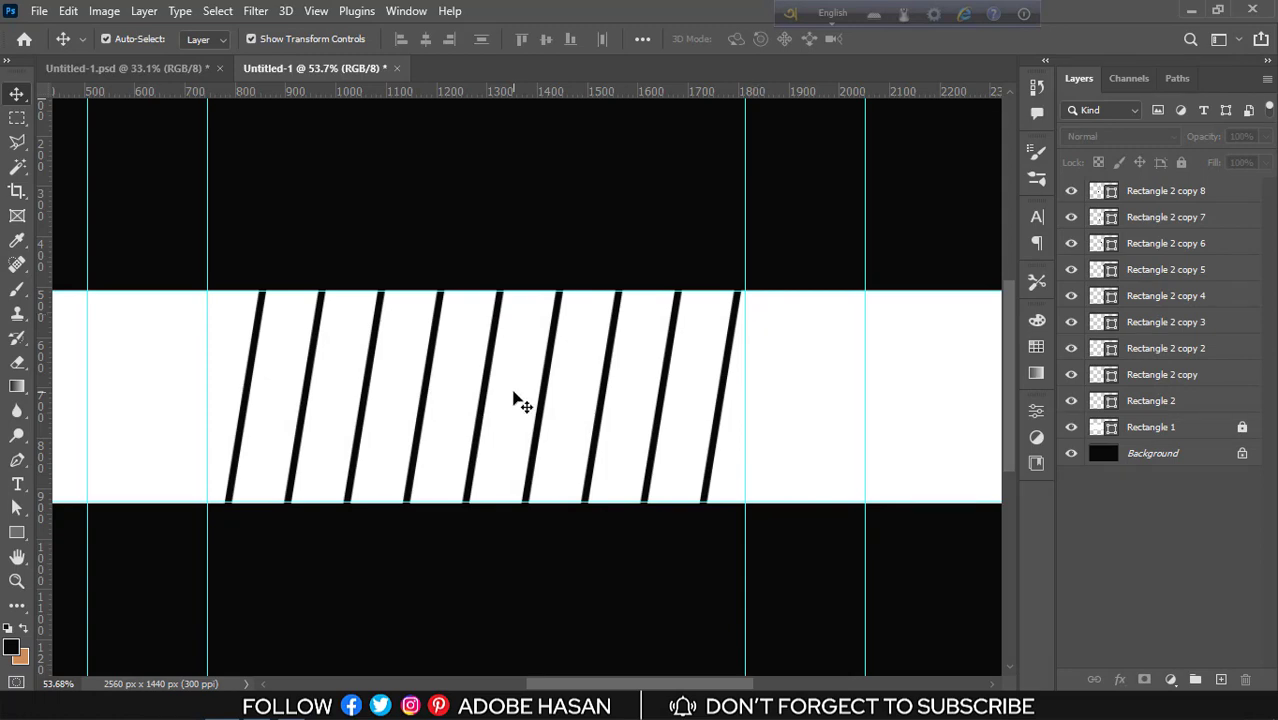
- Switch to the finished Untitled-1.psd banner and examine its left text block, slanted photo panels and right subscribe section
click(164, 74)
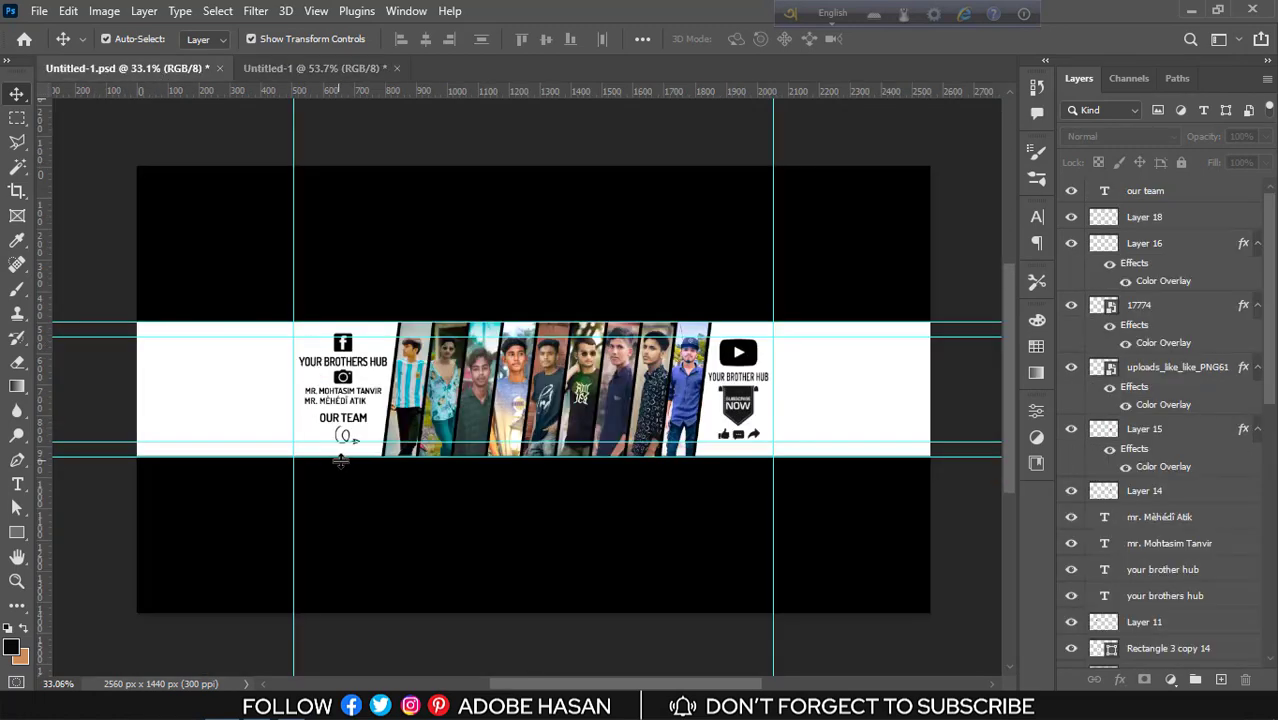
scroll(341, 418, up, 4)
scroll(341, 418, up, 2)
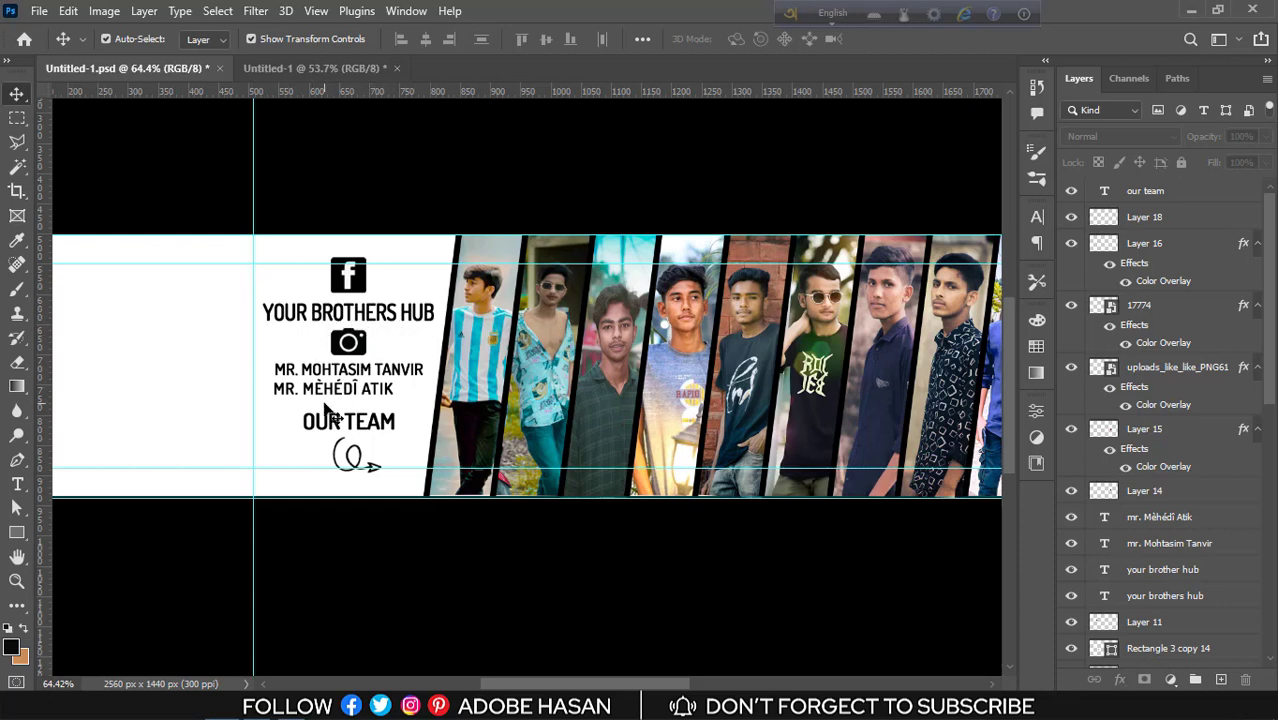
drag(548, 547, 437, 551)
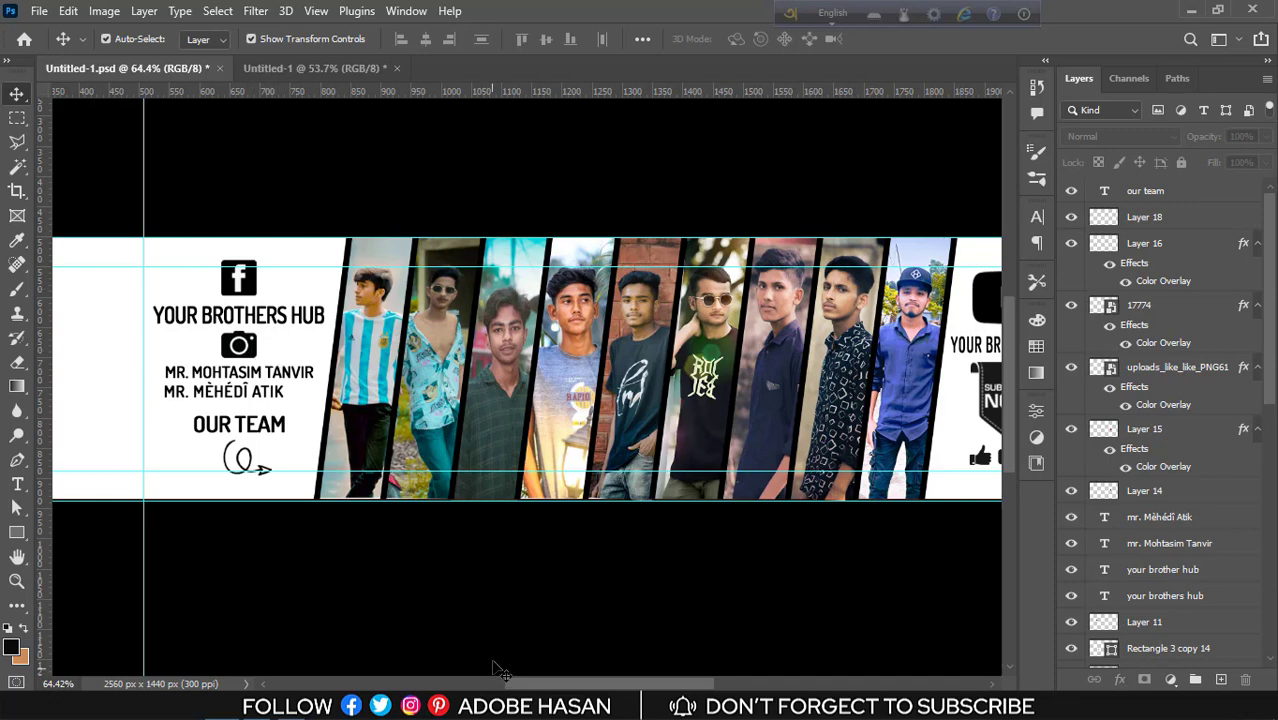
drag(785, 611, 536, 602)
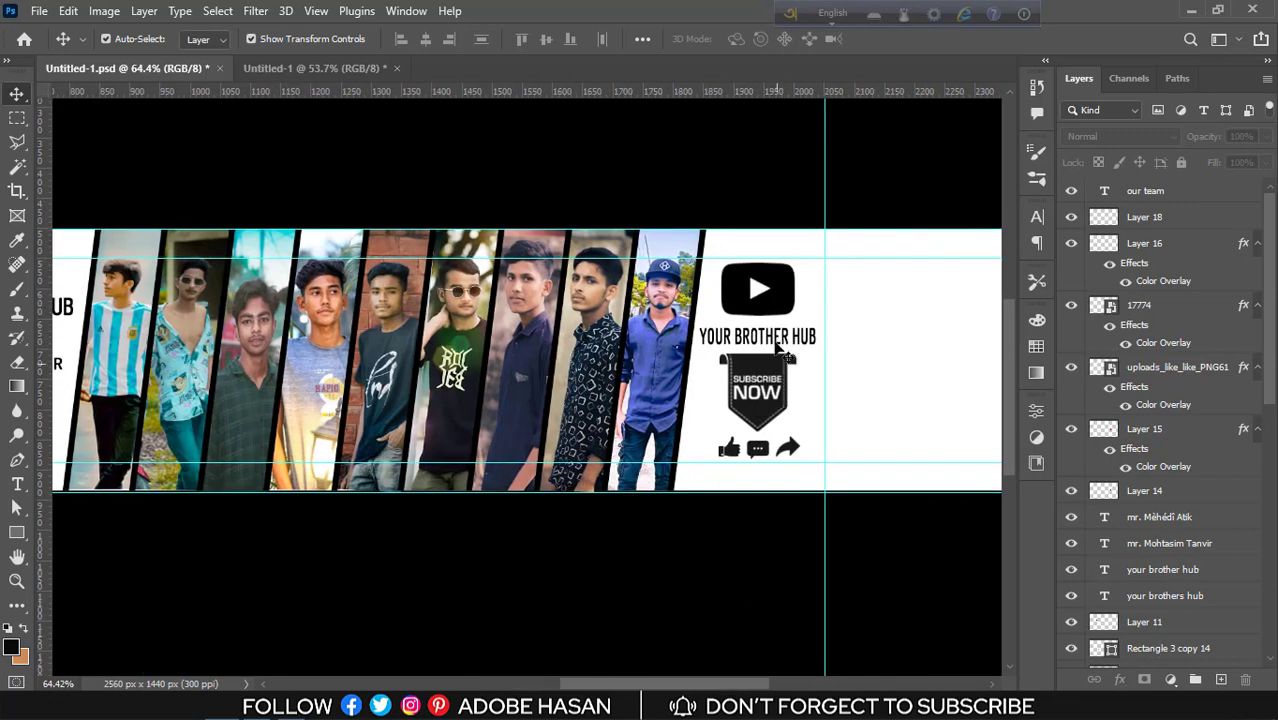
click(779, 312)
click(788, 415)
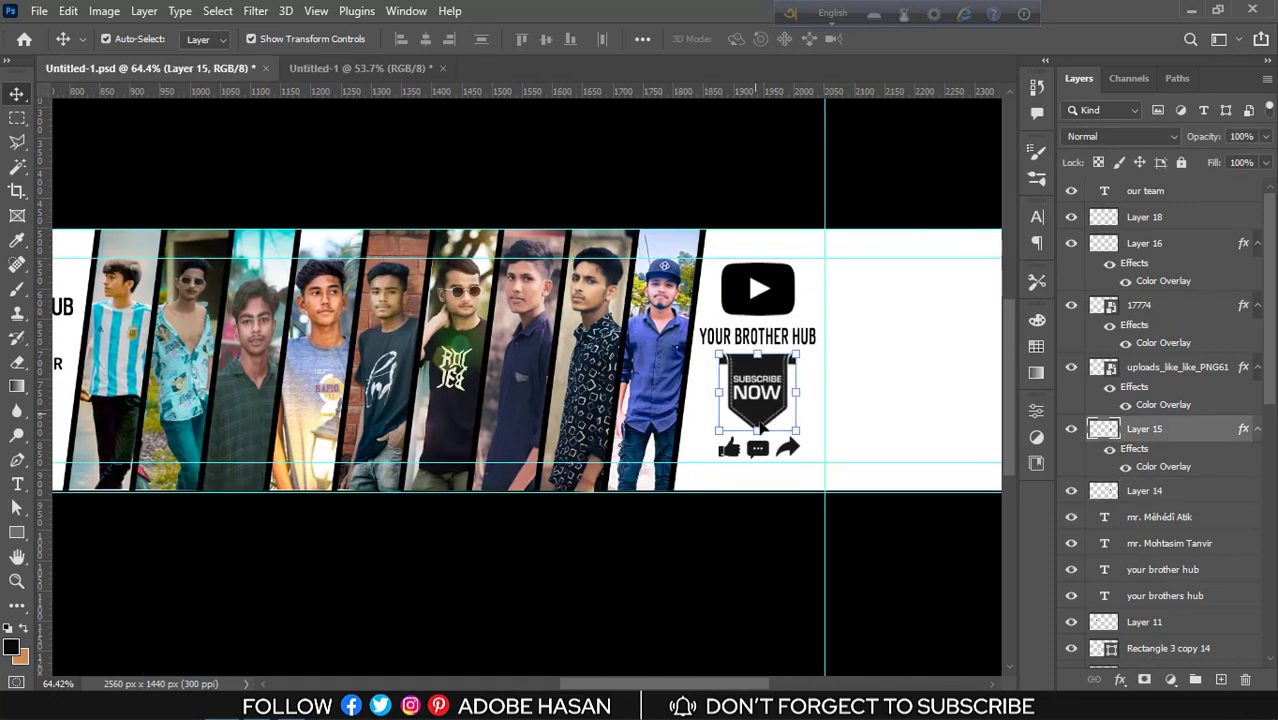
click(779, 549)
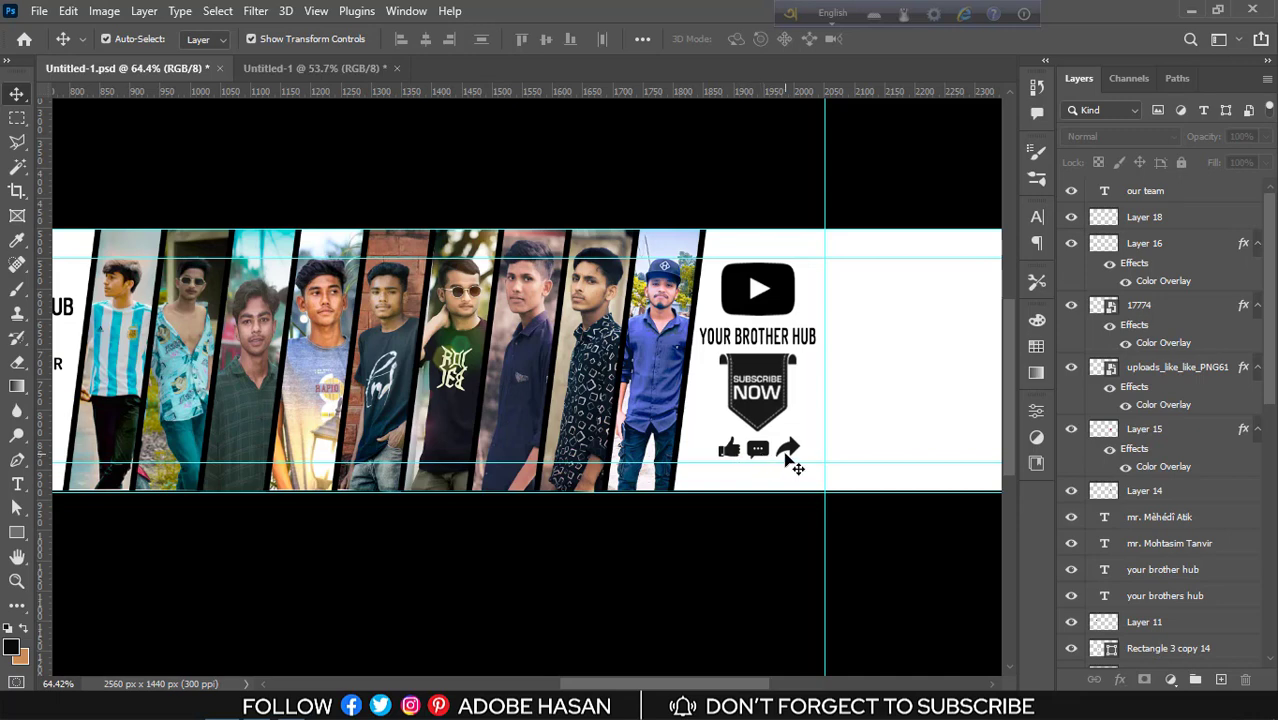
scroll(653, 519, down, 1)
drag(598, 552, 693, 545)
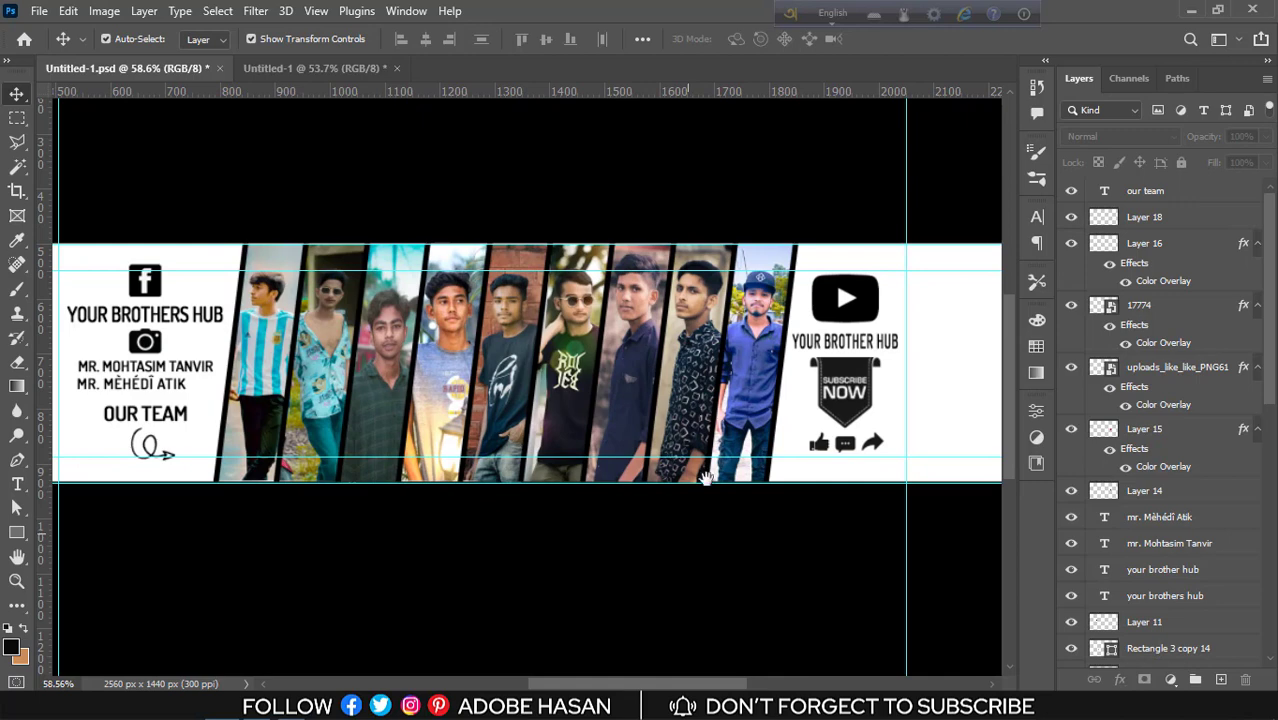
- Switch to Chrome and search Google in a new tab for "fb logo png", looking over the results
key(alt+Tab)
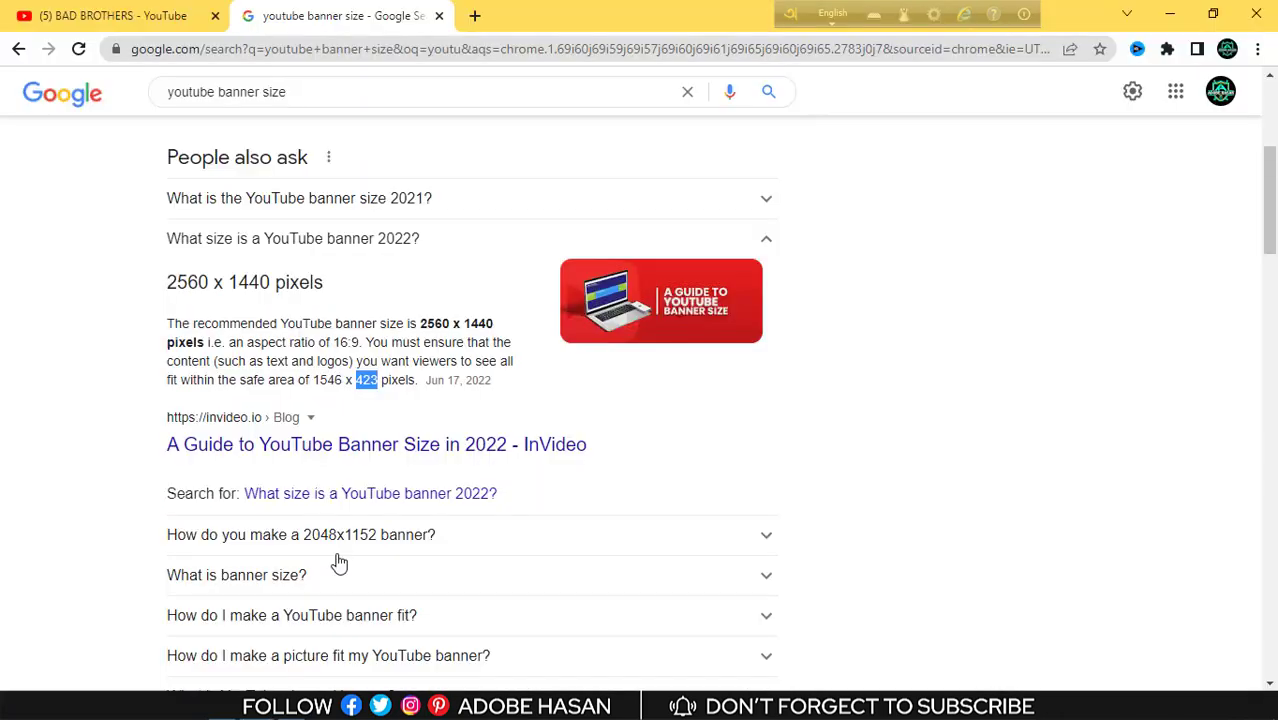
click(496, 13)
click(307, 52)
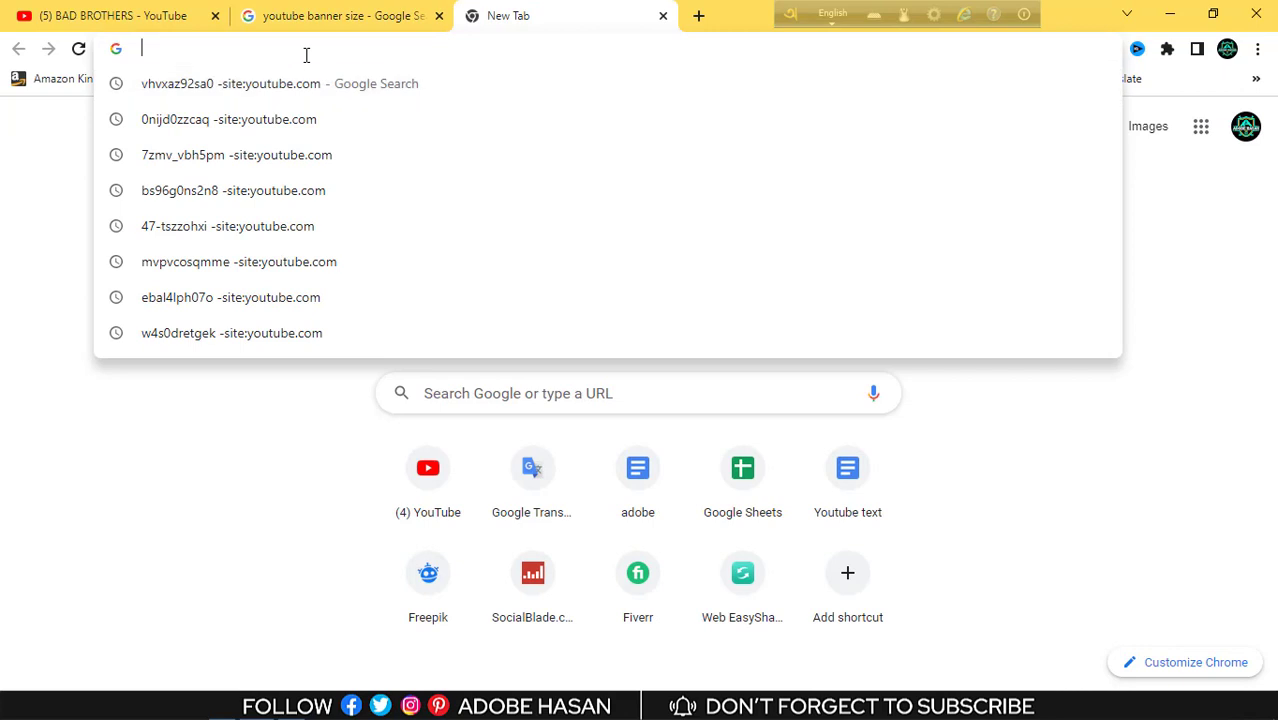
text(fa)
key(BackSpace)
key(BackSpace)
key(BackSpace)
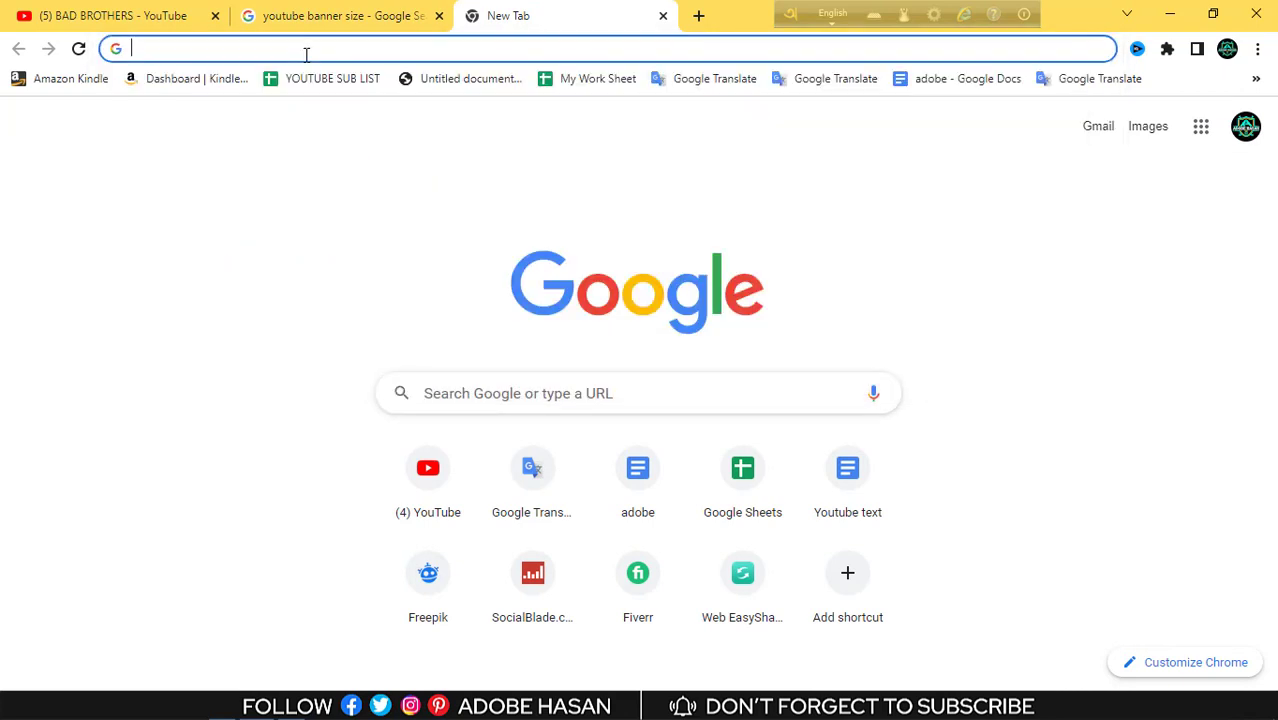
text(fb logo)
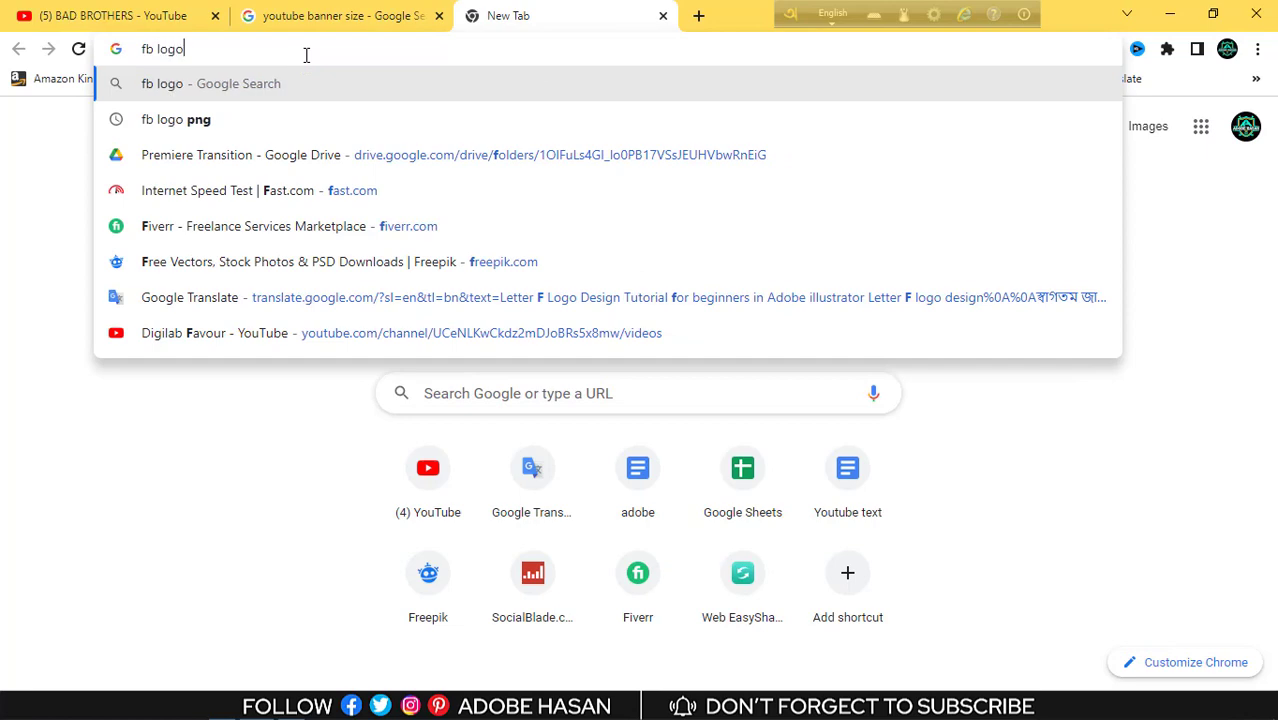
click(184, 125)
scroll(333, 378, down, 1)
scroll(333, 378, down, 5)
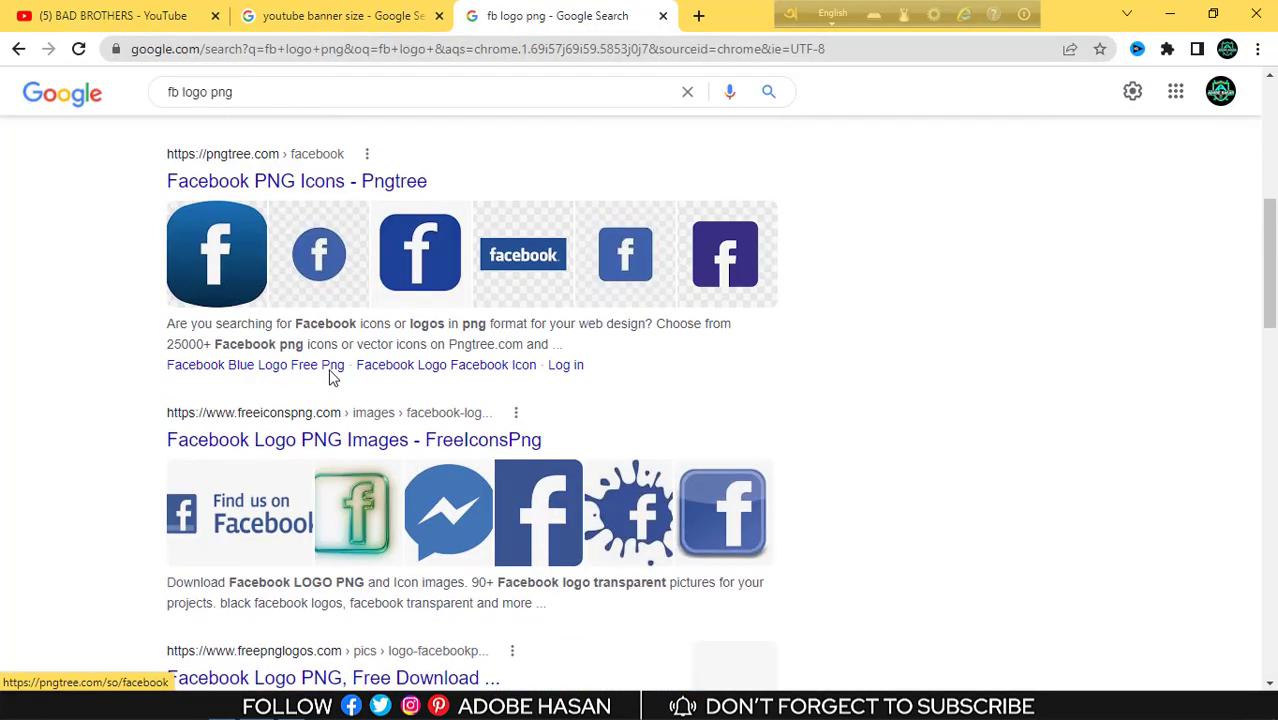
scroll(250, 300, up, 6)
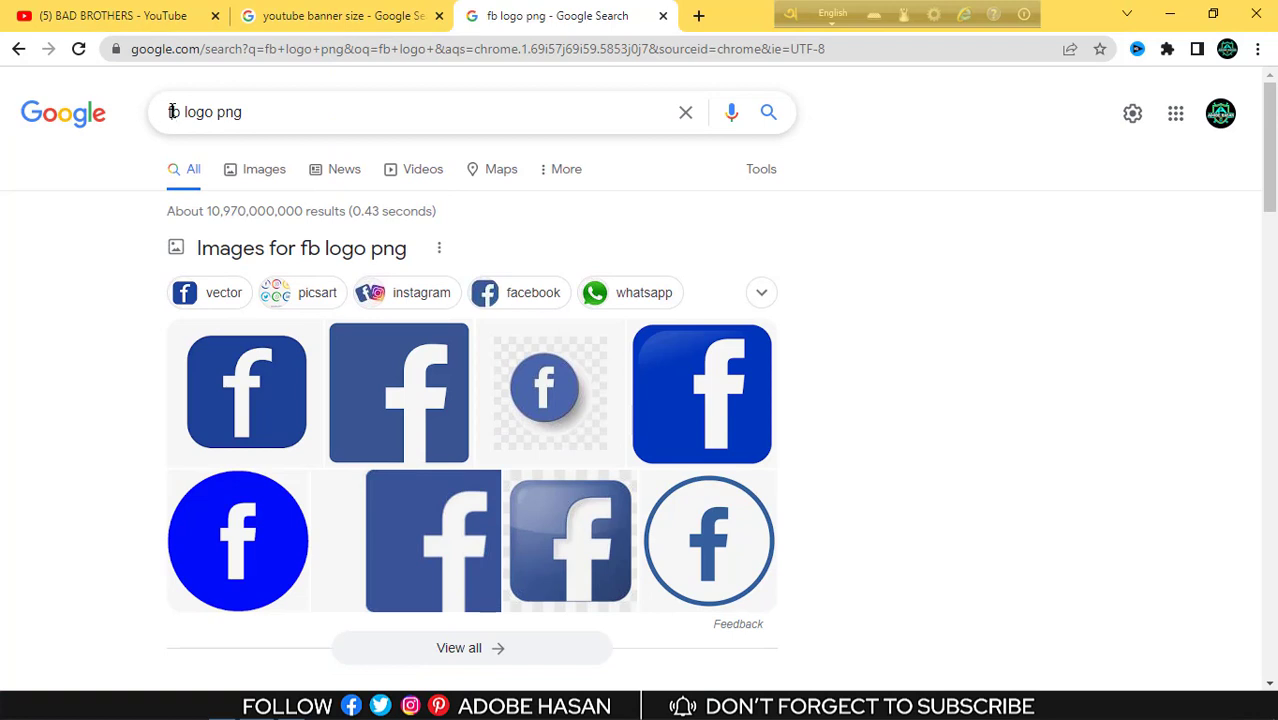
- Refine the Google search to "black fb logo png" and look over the black logo images
click(172, 112)
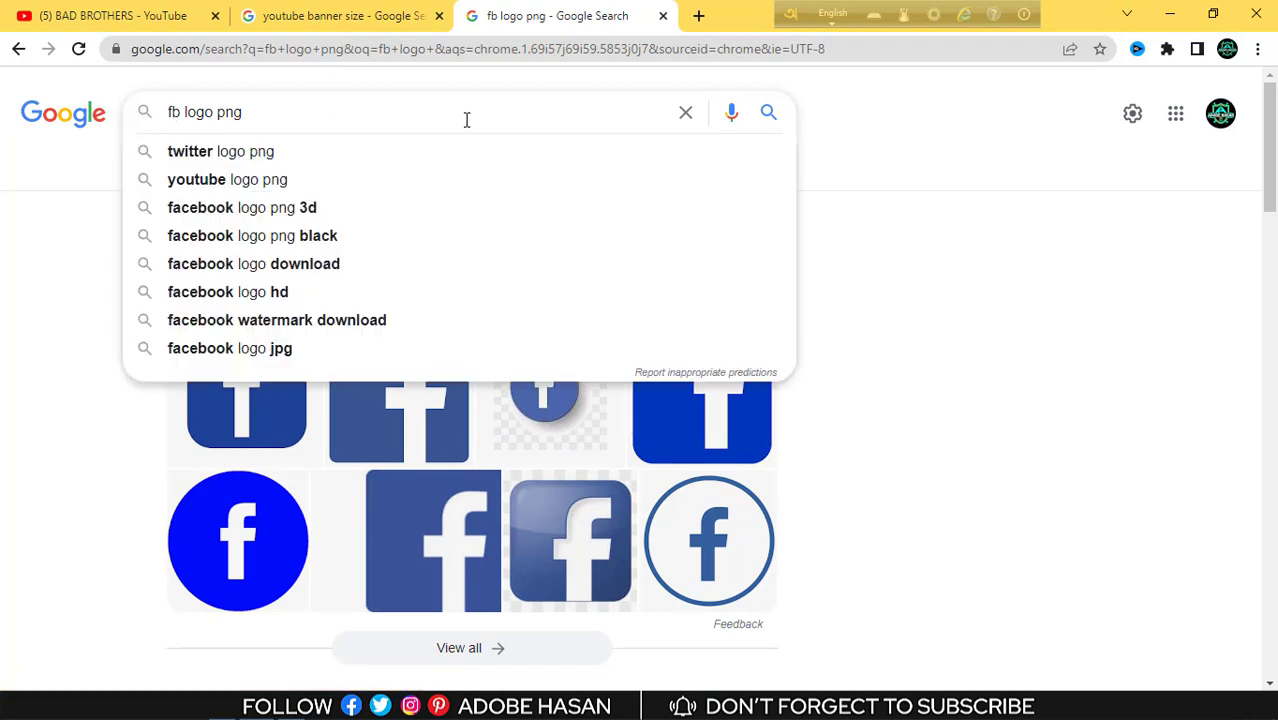
text(black)
key(Return)
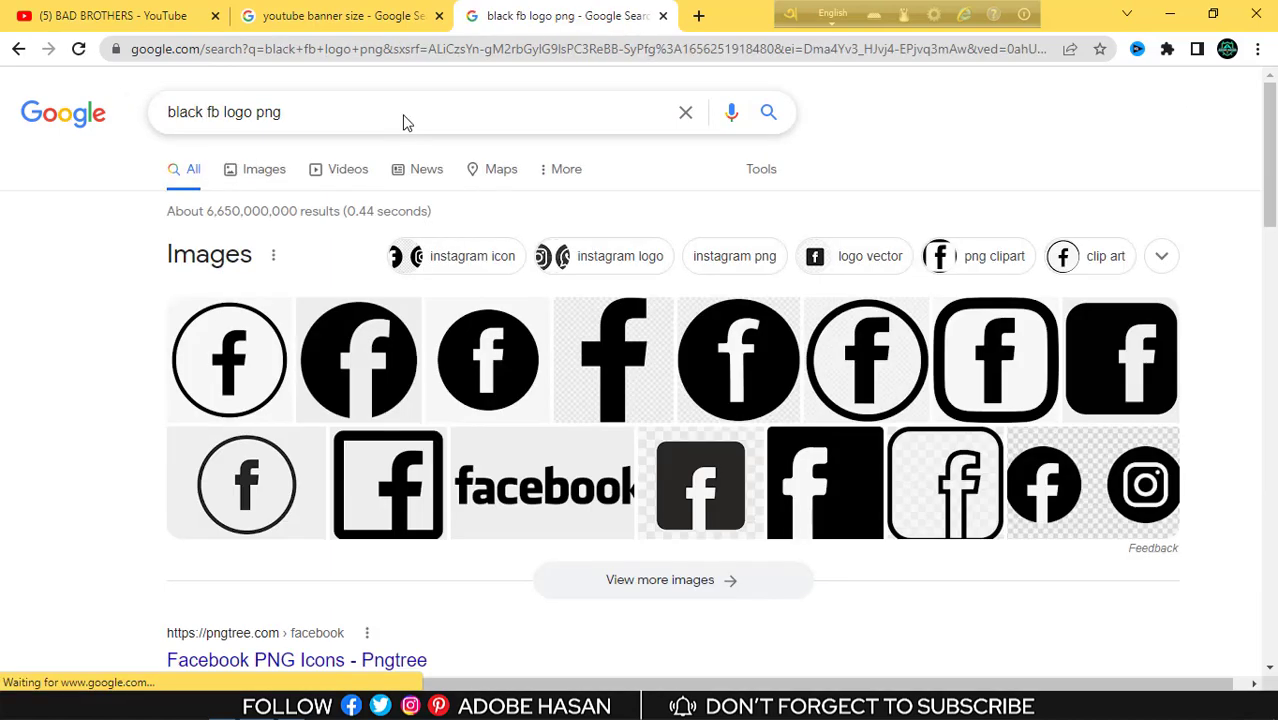
scroll(585, 442, down, 3)
scroll(365, 250, up, 3)
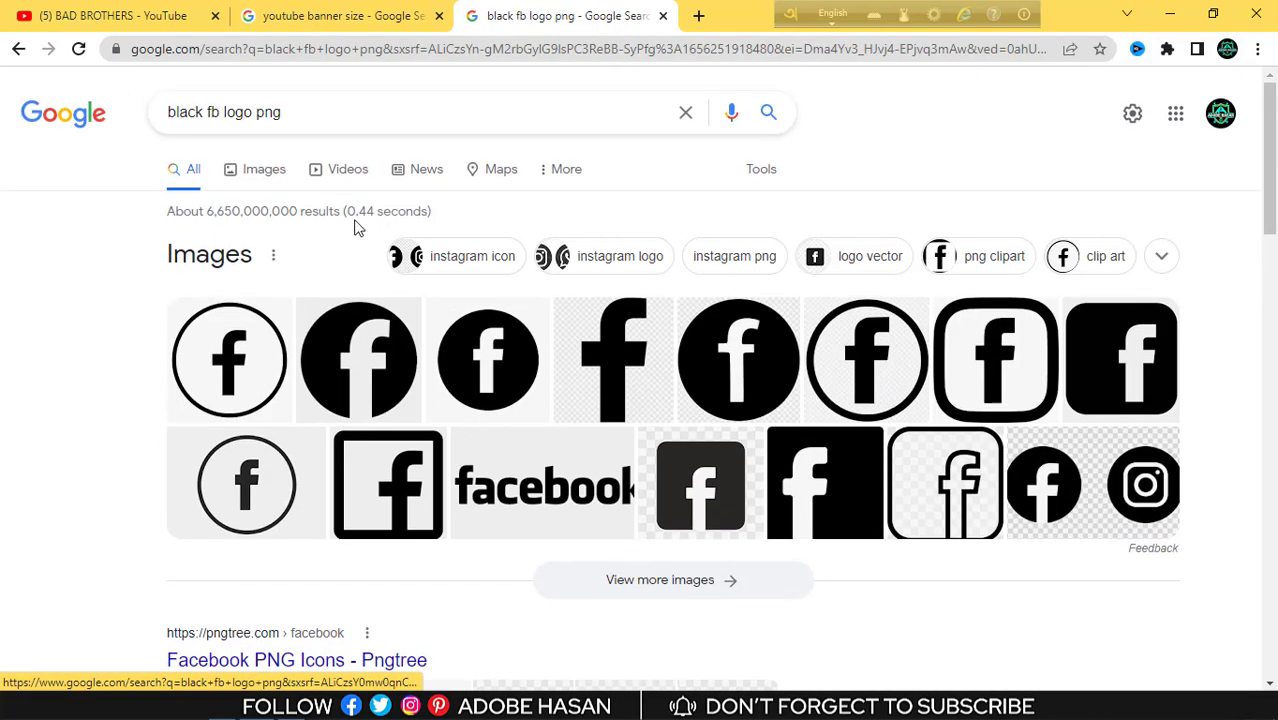
- Change the Google search to "black share button png" and look through the share icon images
drag(252, 112, 208, 113)
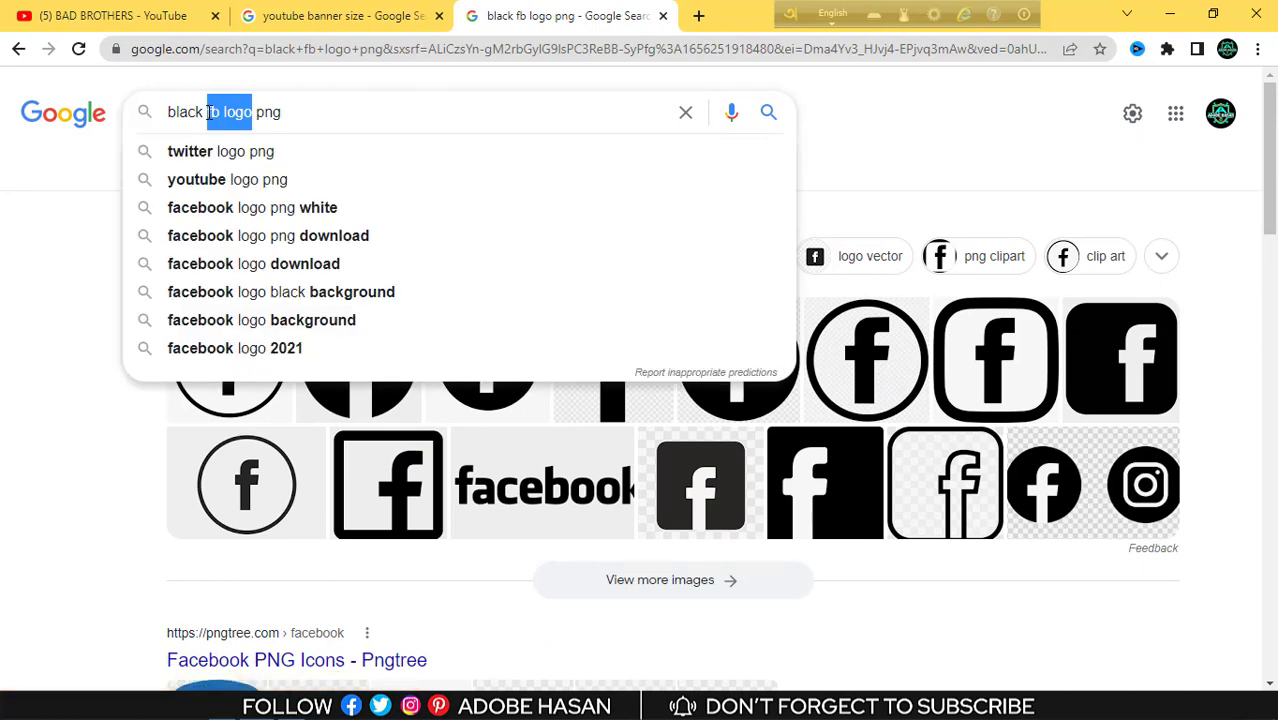
text(dh)
key(BackSpace)
key(BackSpace)
key(BackSpace)
text(s)
key(BackSpace)
text(fjh)
key(BackSpace)
key(BackSpace)
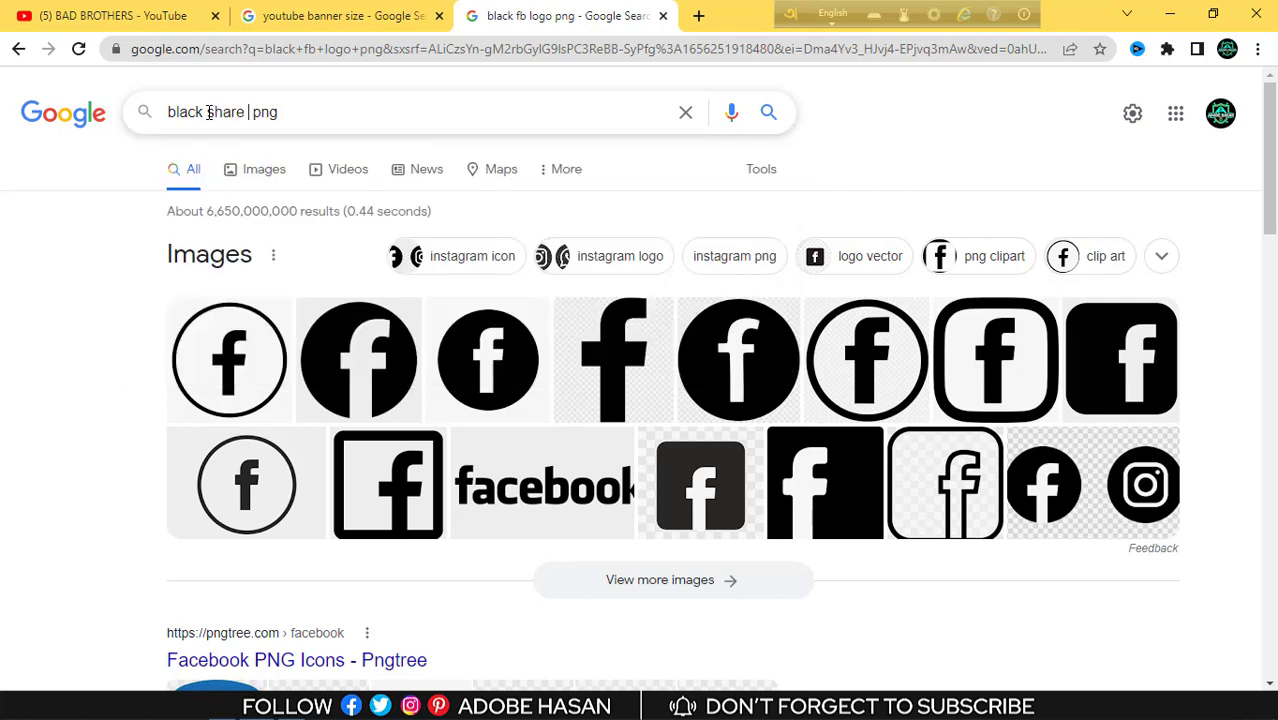
text(batt)
text(on)
key(Return)
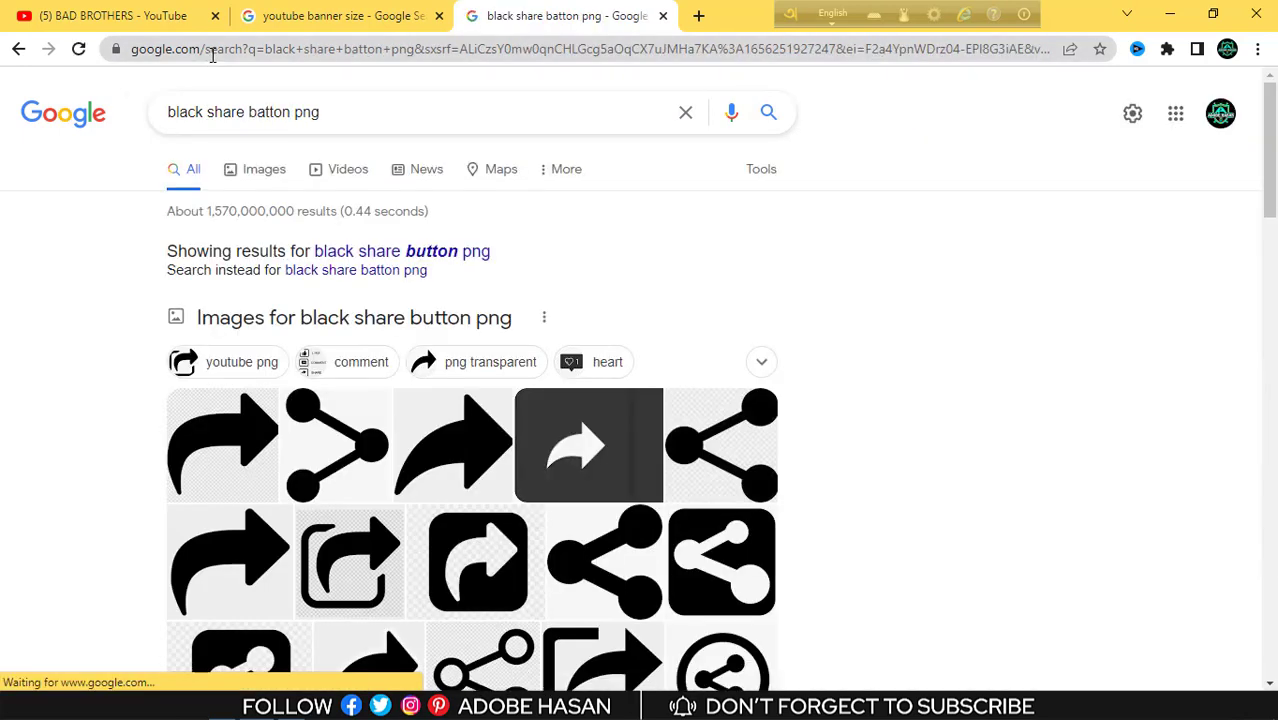
click(430, 250)
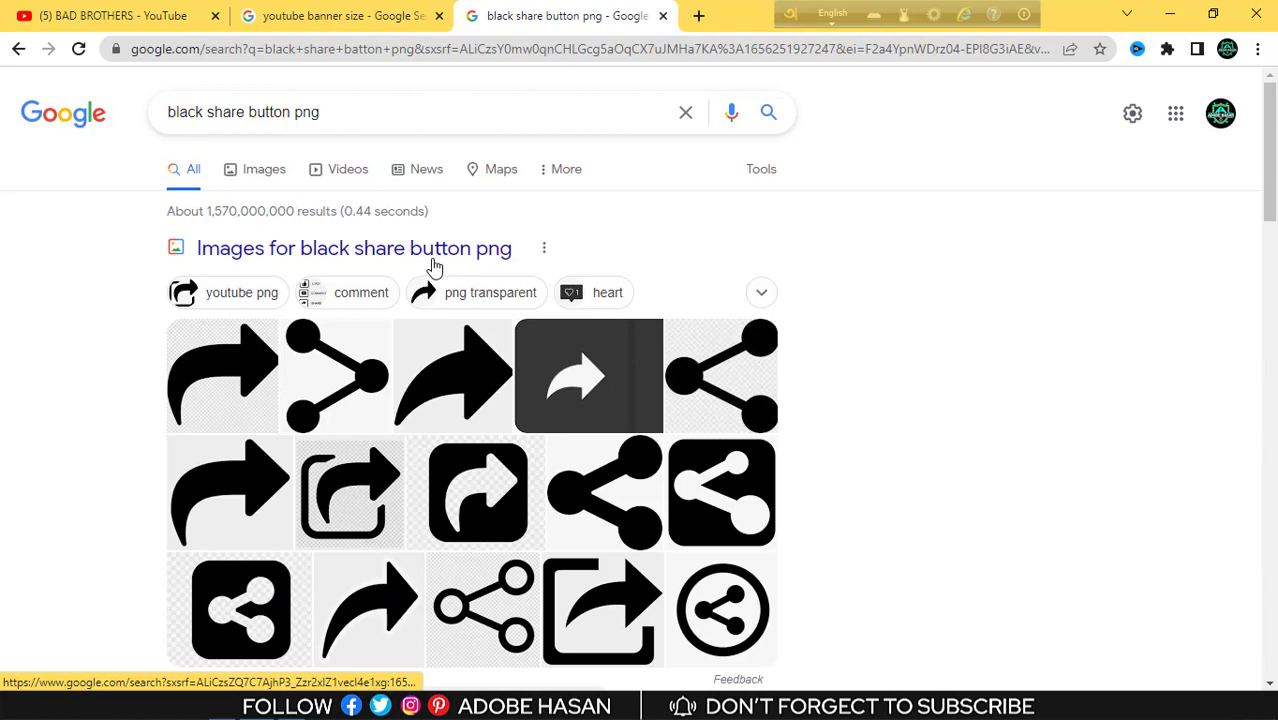
scroll(450, 270, down, 3)
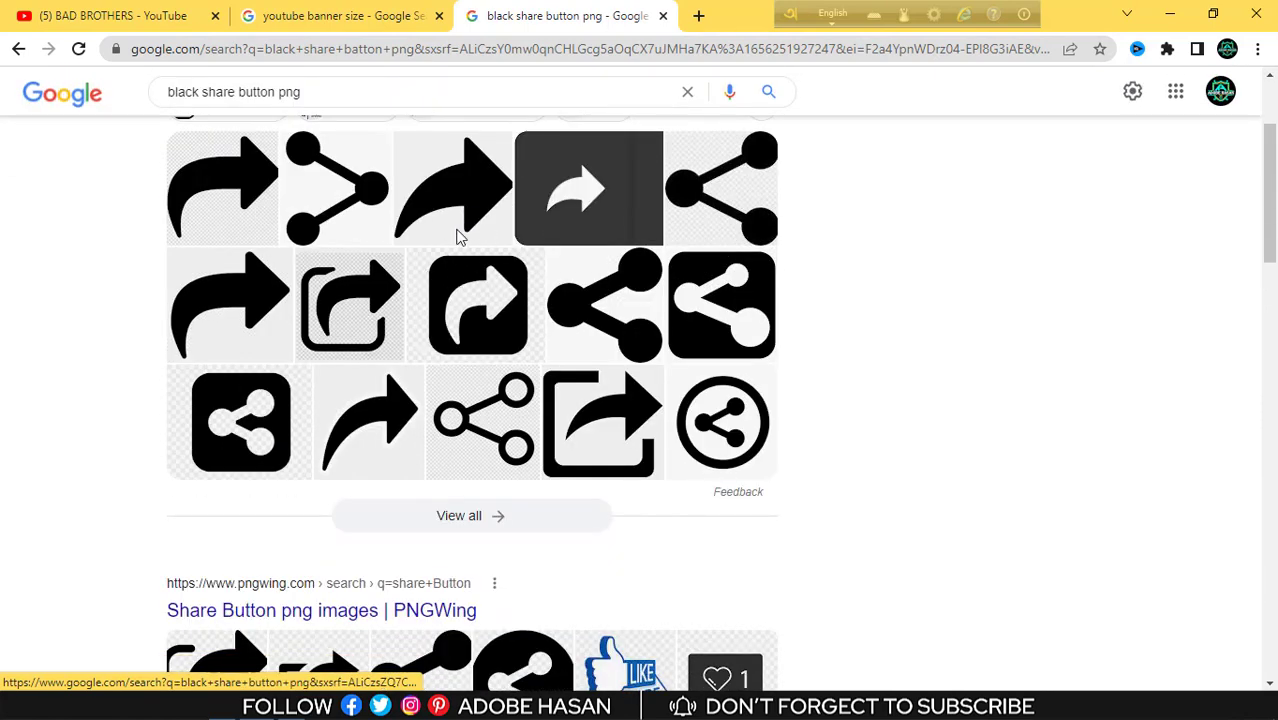
- Switch back to Photoshop and copy the finished banner's whole left block of icons, text and curly arrow into the Untitled-1 document
click(368, 14)
click(264, 92)
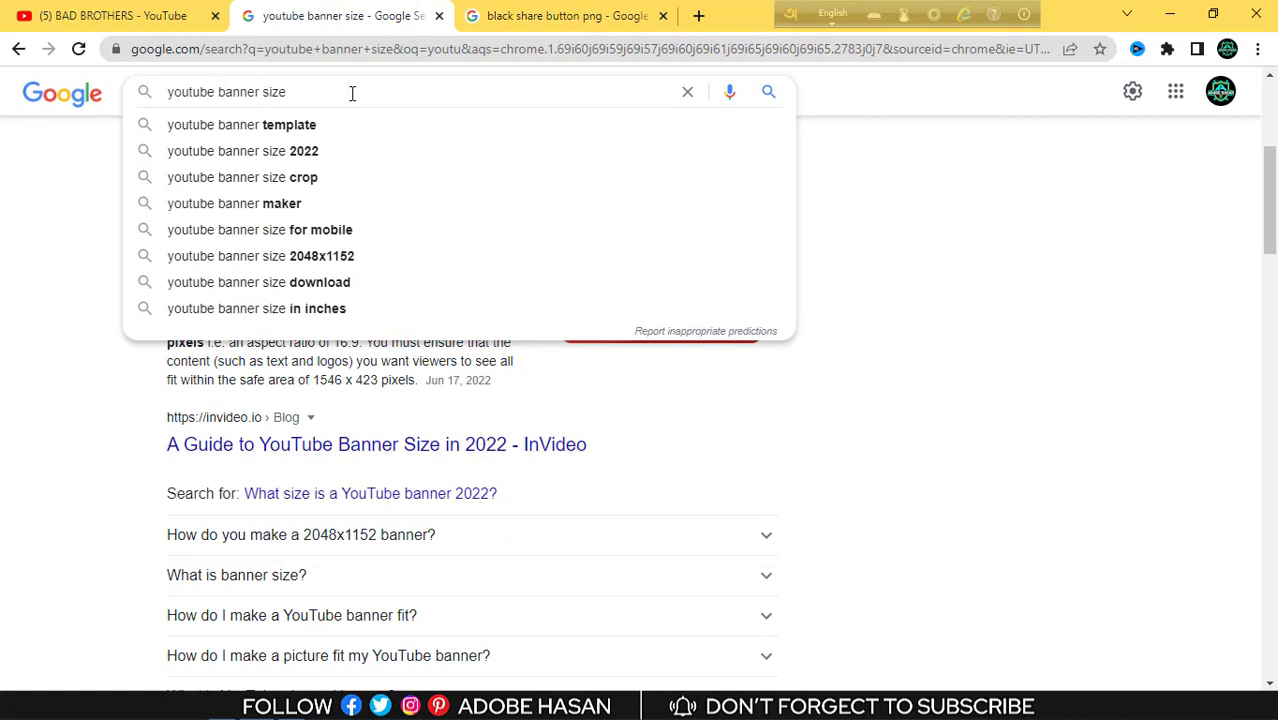
key(alt+Tab)
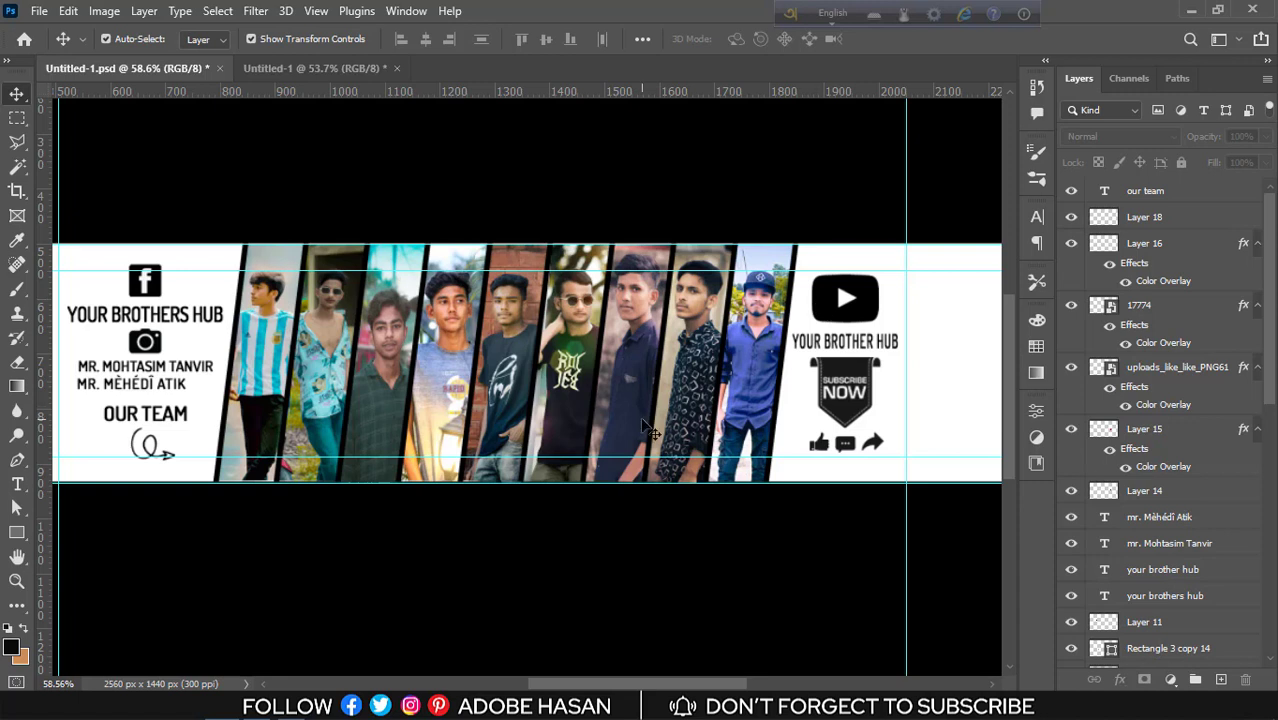
drag(88, 263, 185, 500)
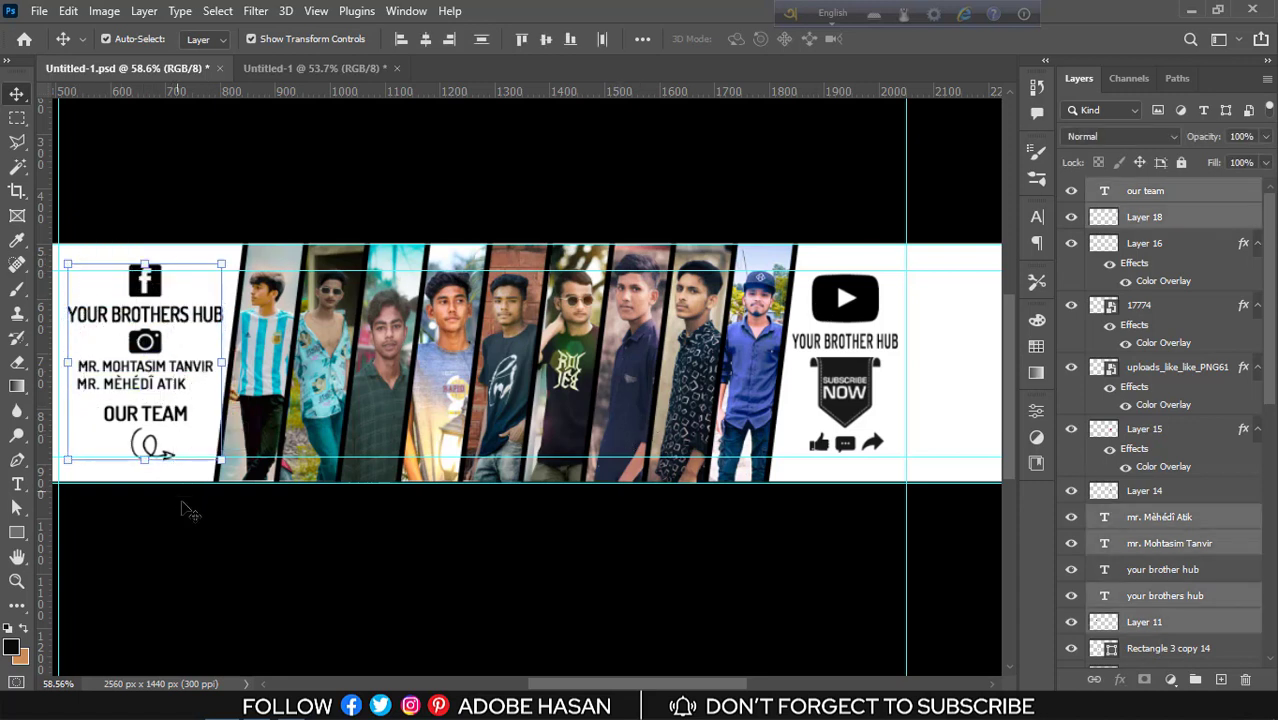
click(158, 540)
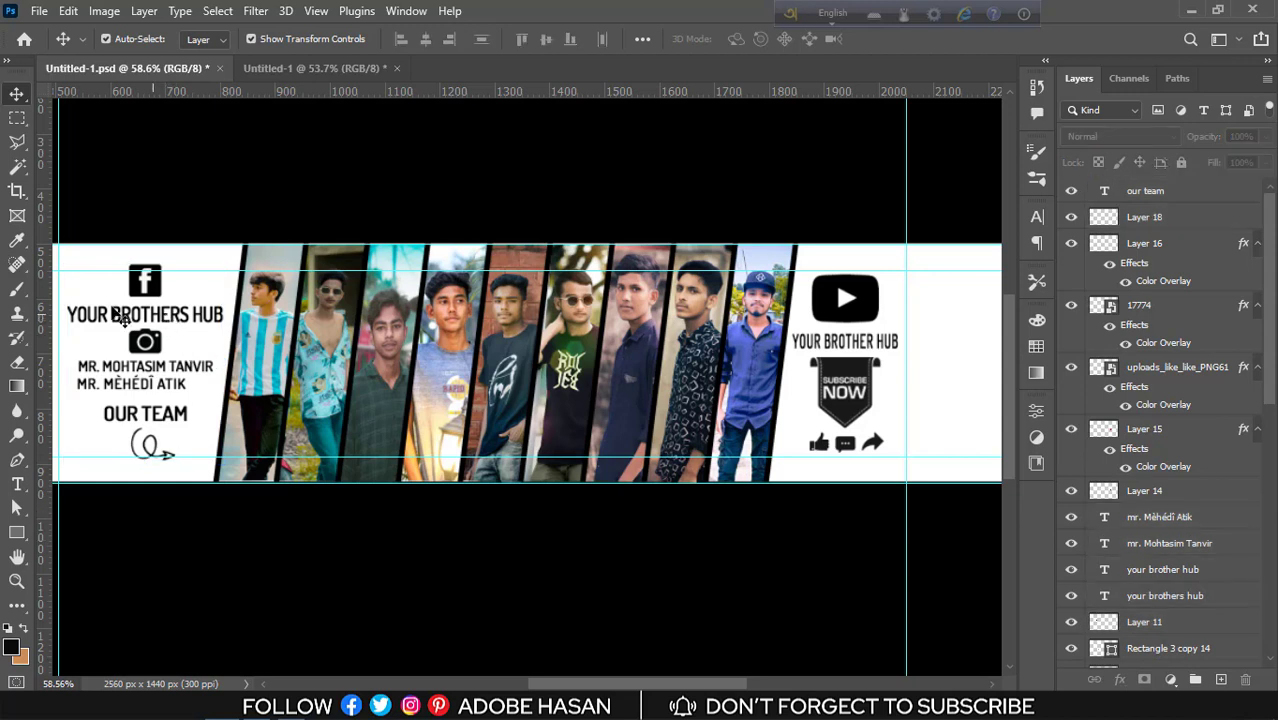
drag(97, 283, 185, 588)
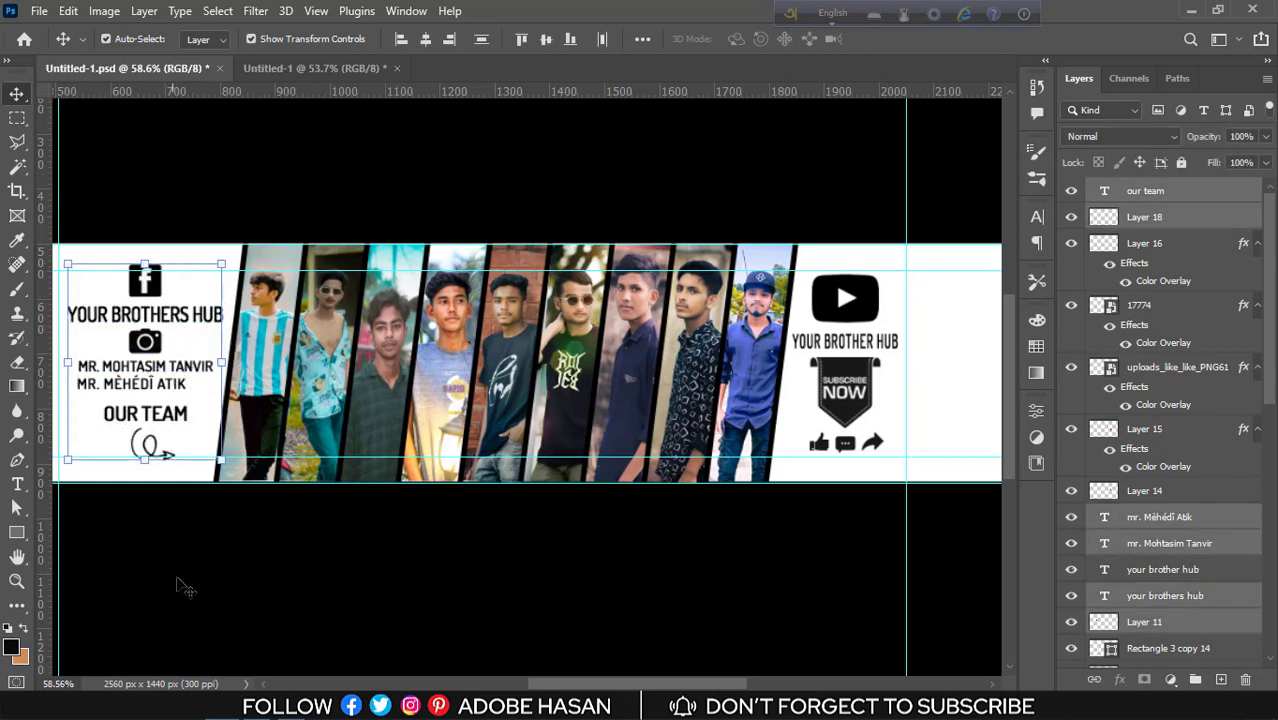
click(183, 515)
drag(80, 262, 185, 470)
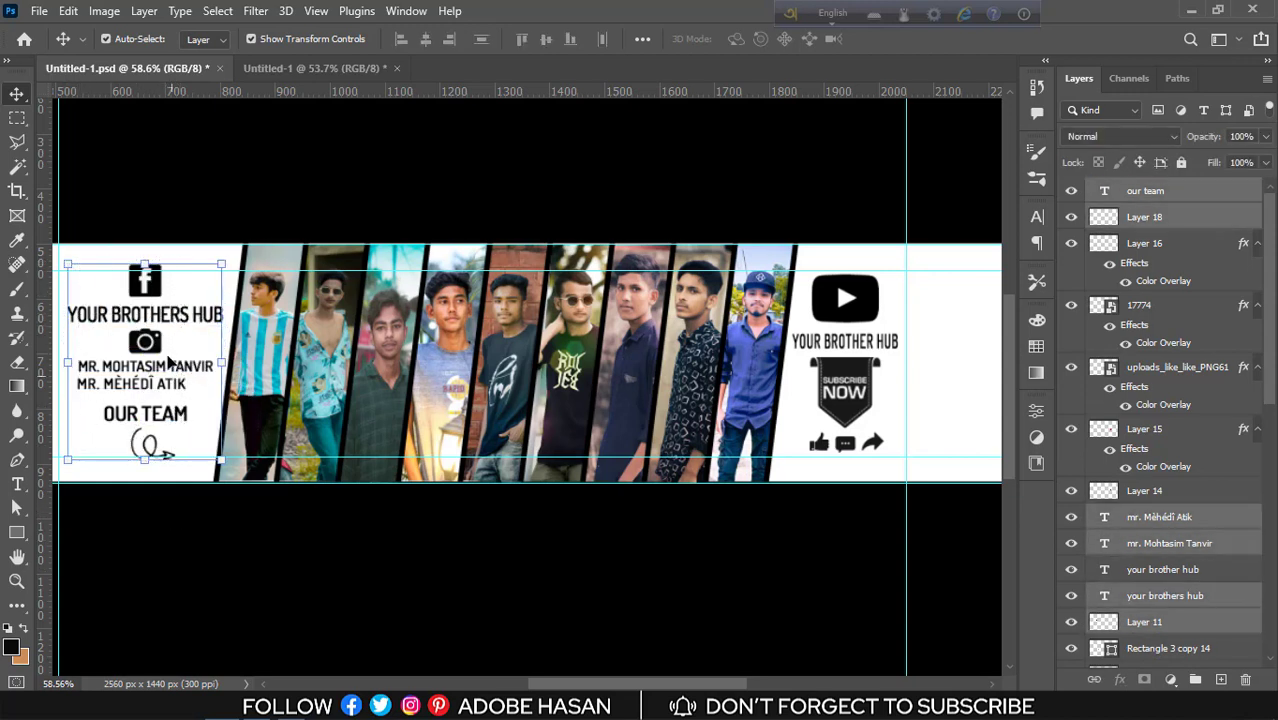
drag(150, 400, 255, 237)
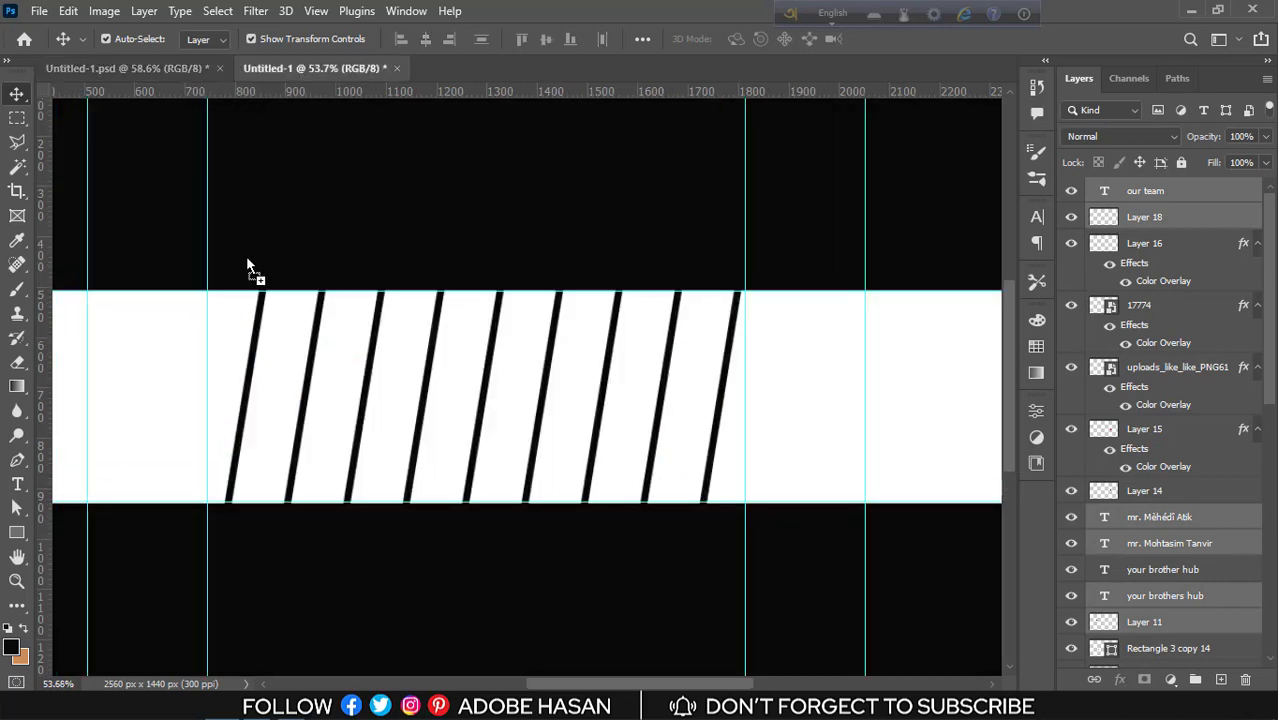
- Position the copied text and icon block in the white band's left section, starting at the left outer guide
drag(165, 418, 168, 370)
key(Up)
key(Up)
key(Up)
key(Up)
key(Up)
key(Up)
key(Up)
key(Up)
key(Up)
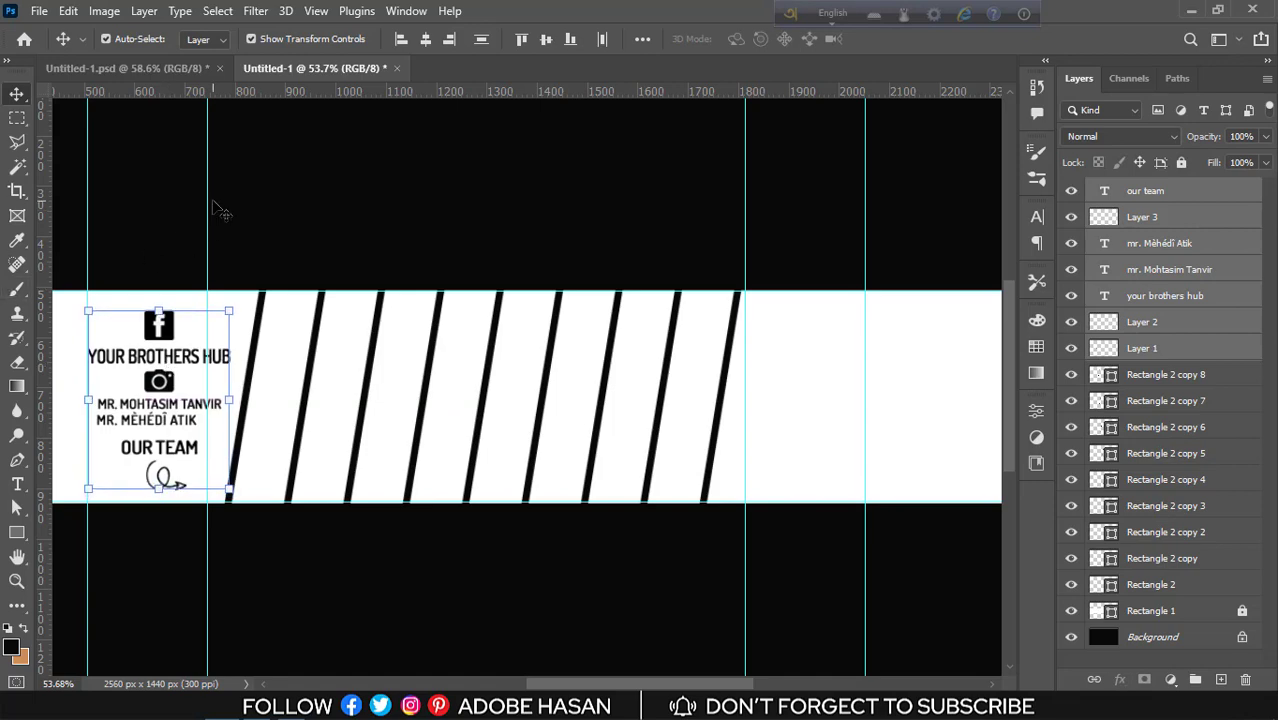
- Copy the finished banner's YouTube subscribe block into Untitled-1 and place it between the two right guides, its top level with the left block
click(172, 66)
drag(934, 288, 825, 492)
drag(857, 337, 820, 403)
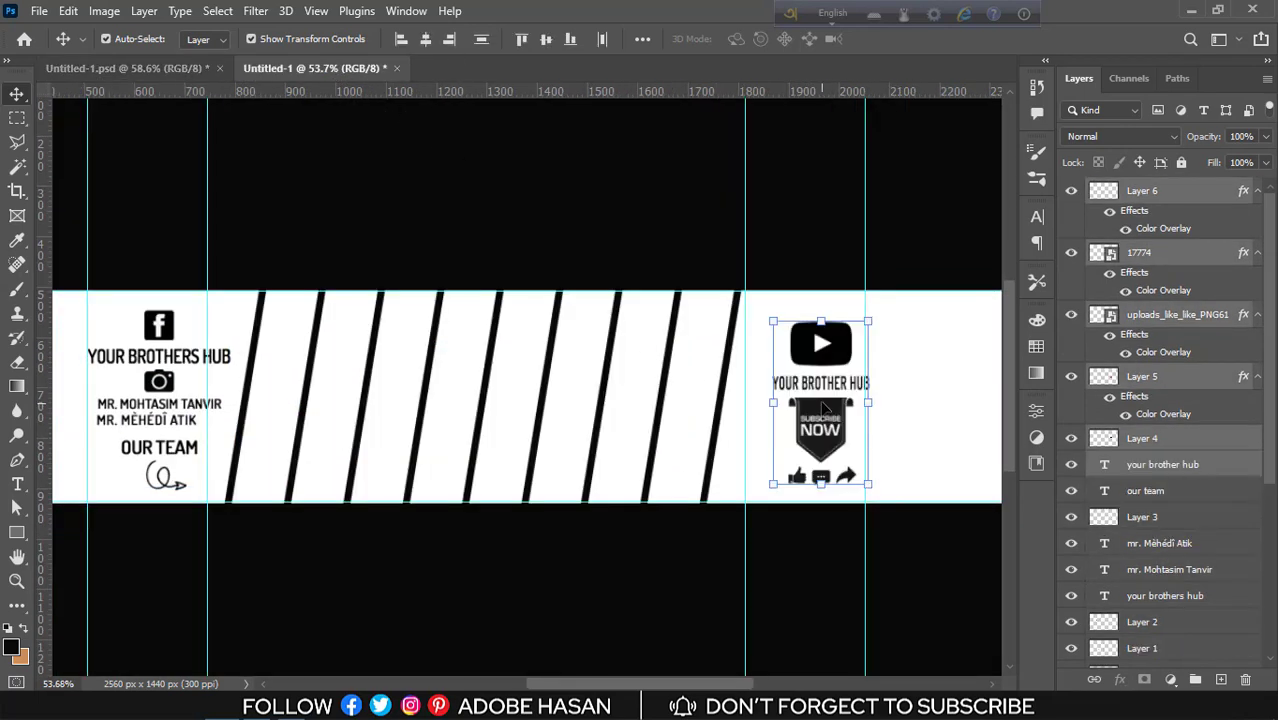
click(821, 356)
click(816, 283)
drag(814, 291, 835, 422)
drag(832, 302, 830, 337)
click(900, 460)
click(808, 246)
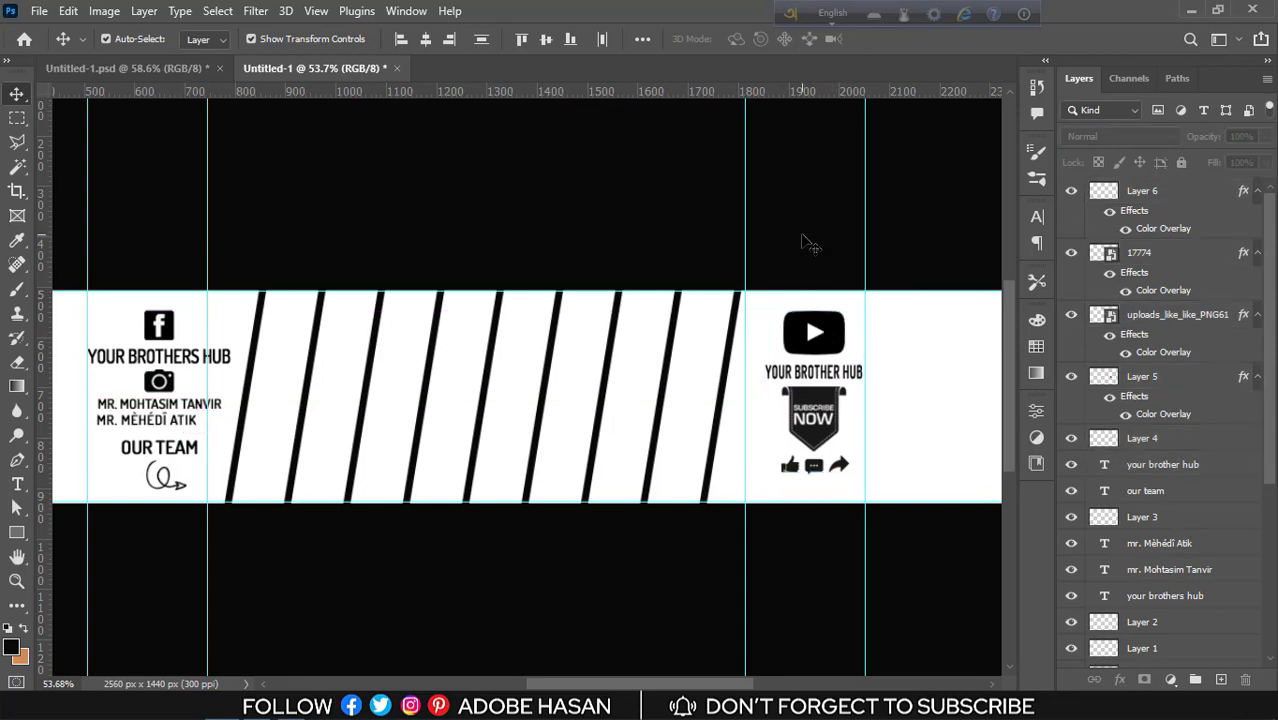
- Open the photos 01.jpg to 08.jpg from New folder (2) in Downloads
drag(456, 569, 467, 554)
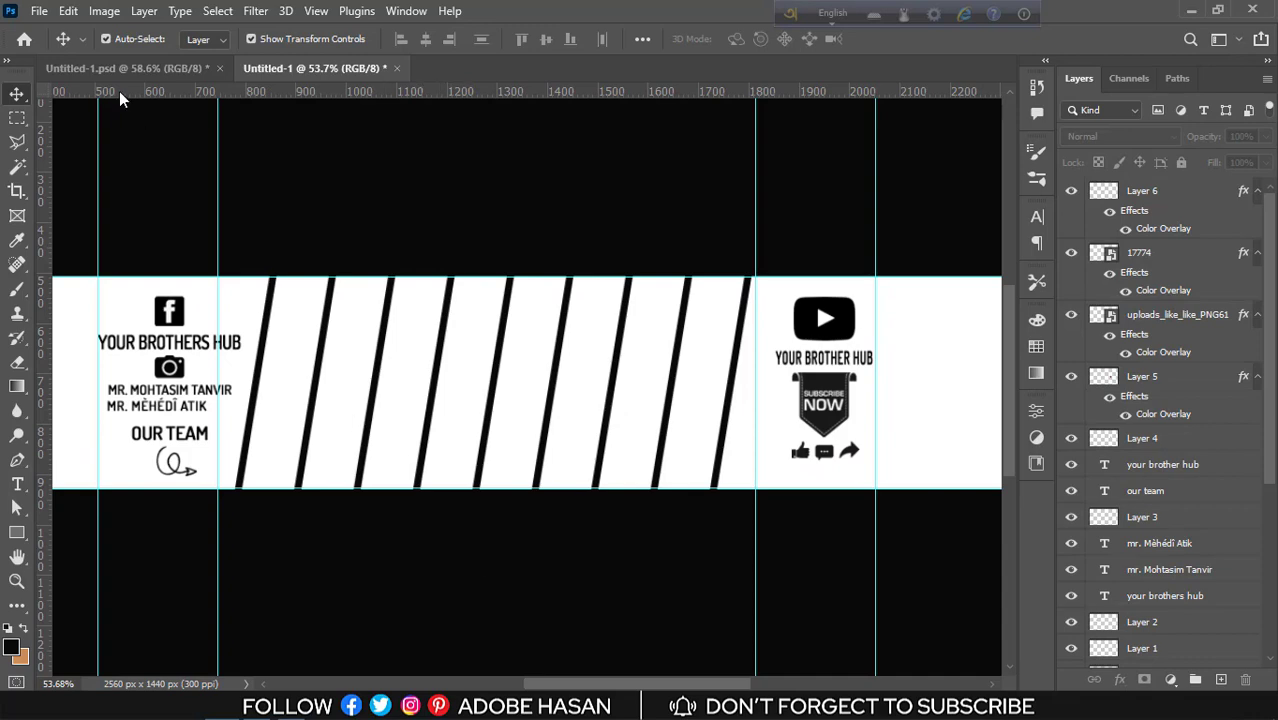
click(37, 14)
click(55, 46)
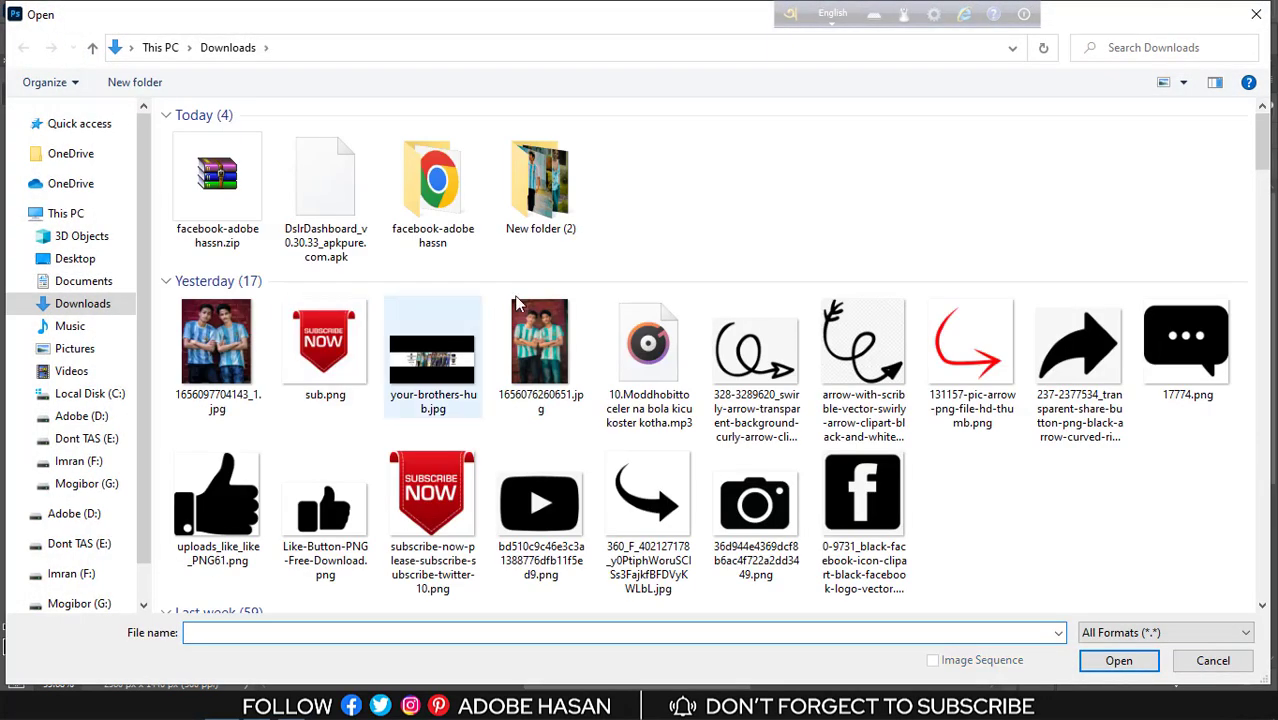
double_click(540, 180)
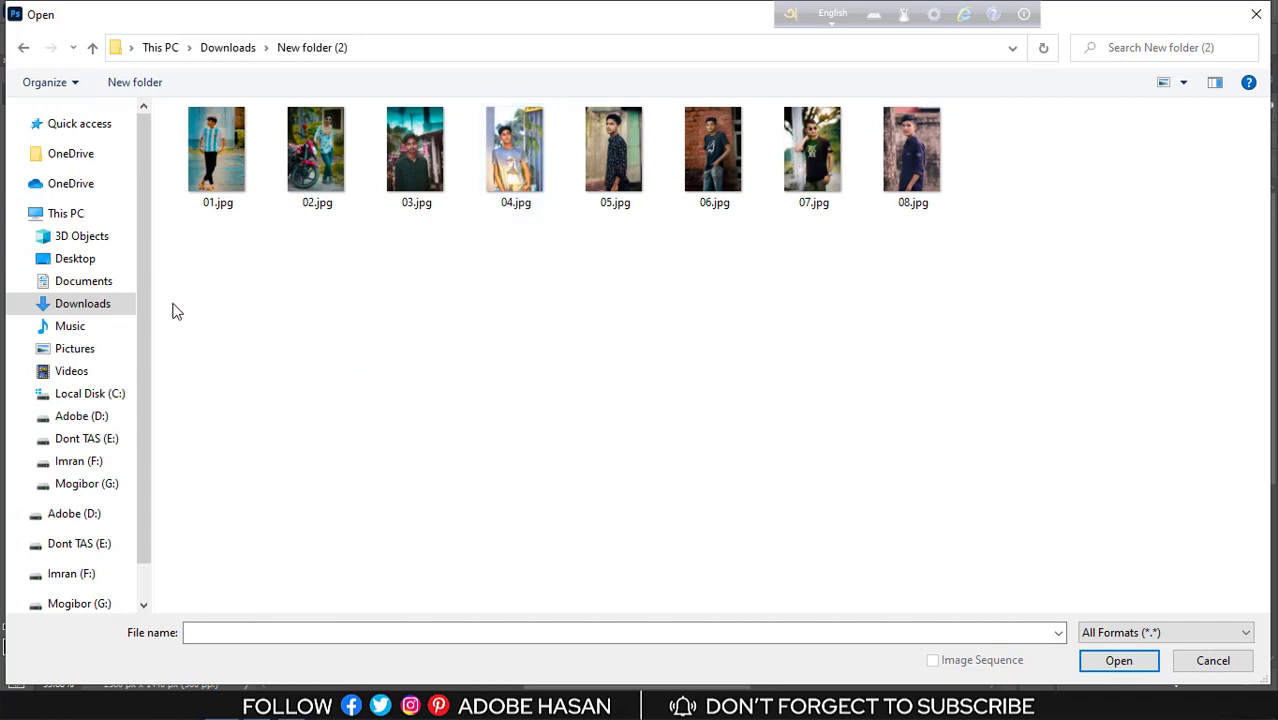
drag(212, 284, 1188, 86)
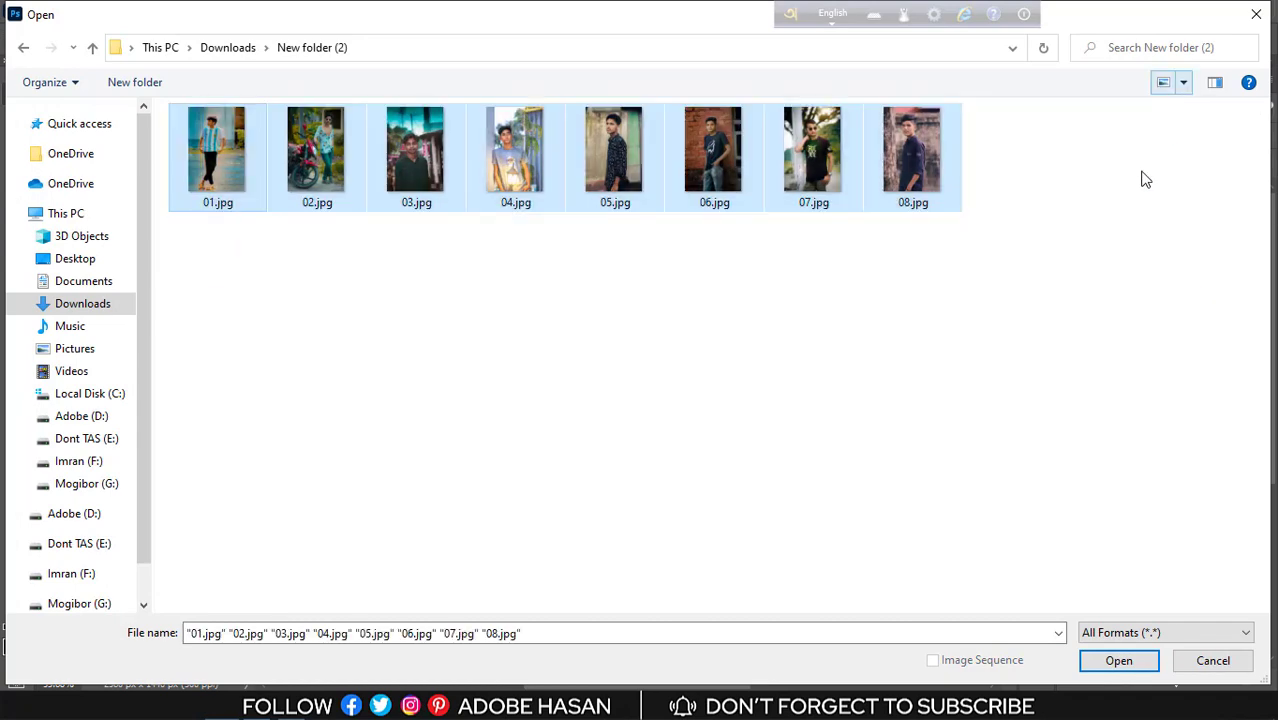
click(1117, 661)
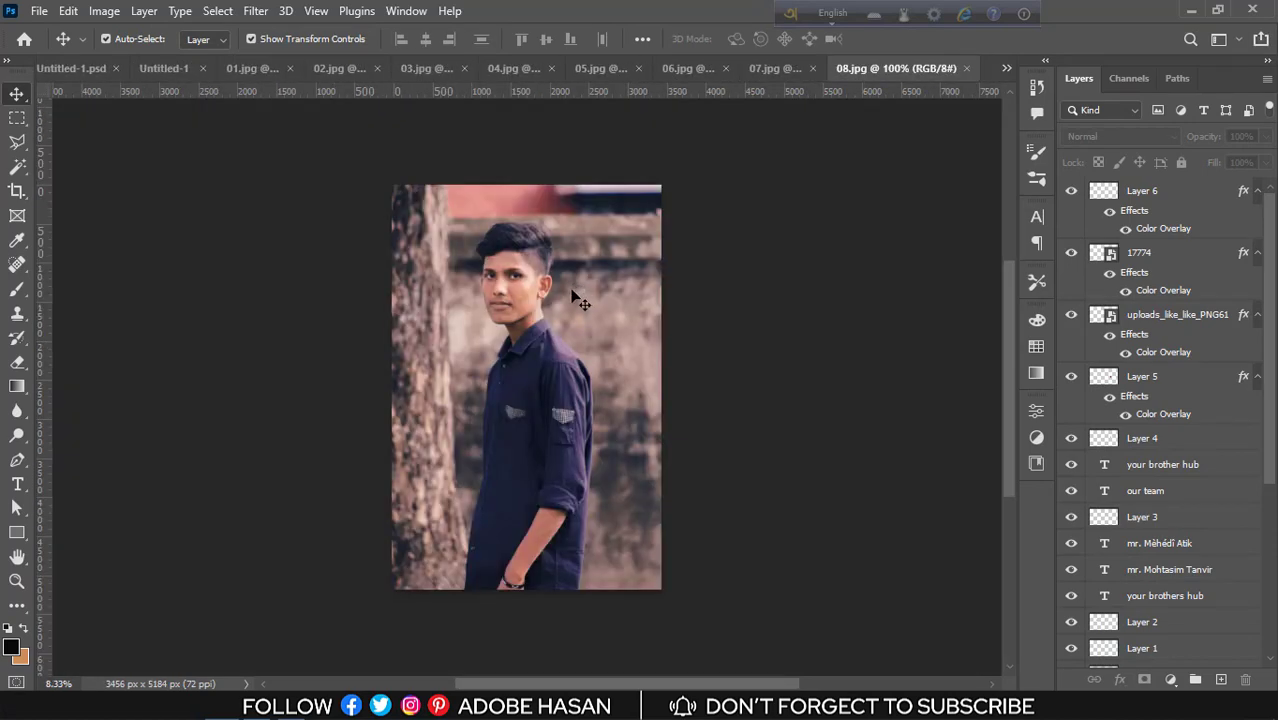
- Unlock the background layer of 01.jpg and copy the photo into the Untitled-1 banner
click(248, 72)
click(1250, 198)
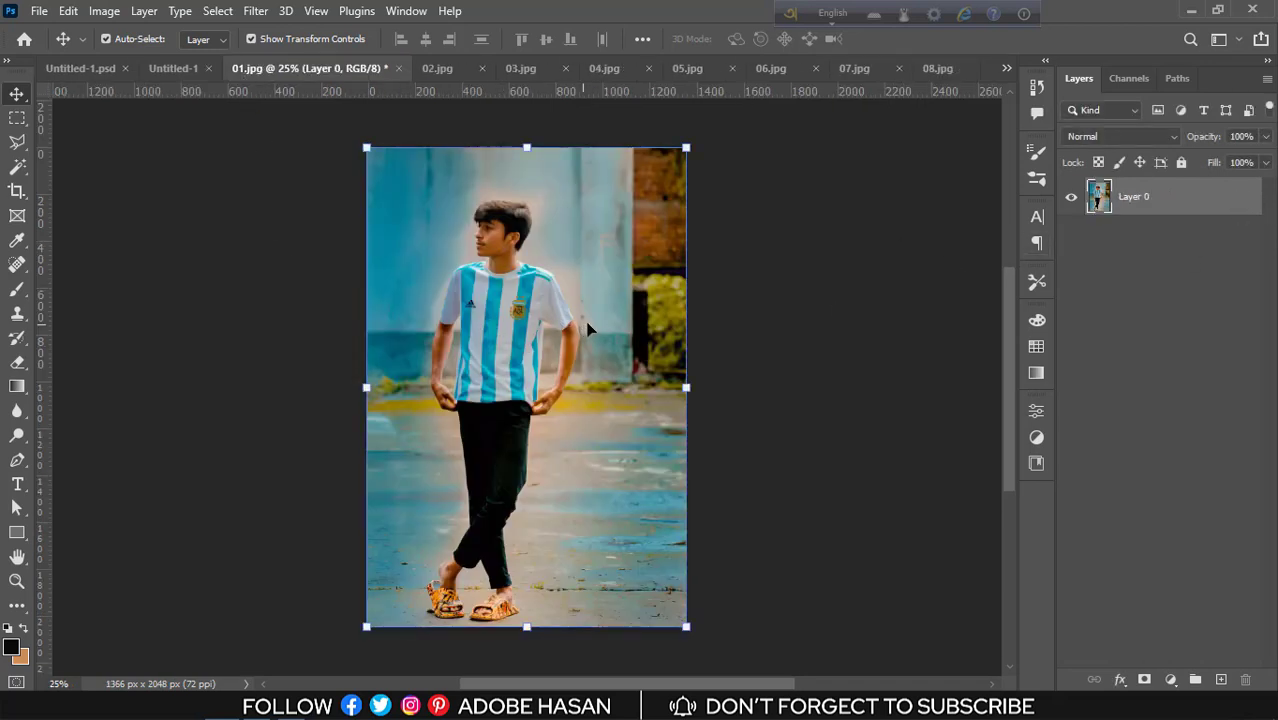
drag(595, 330, 382, 415)
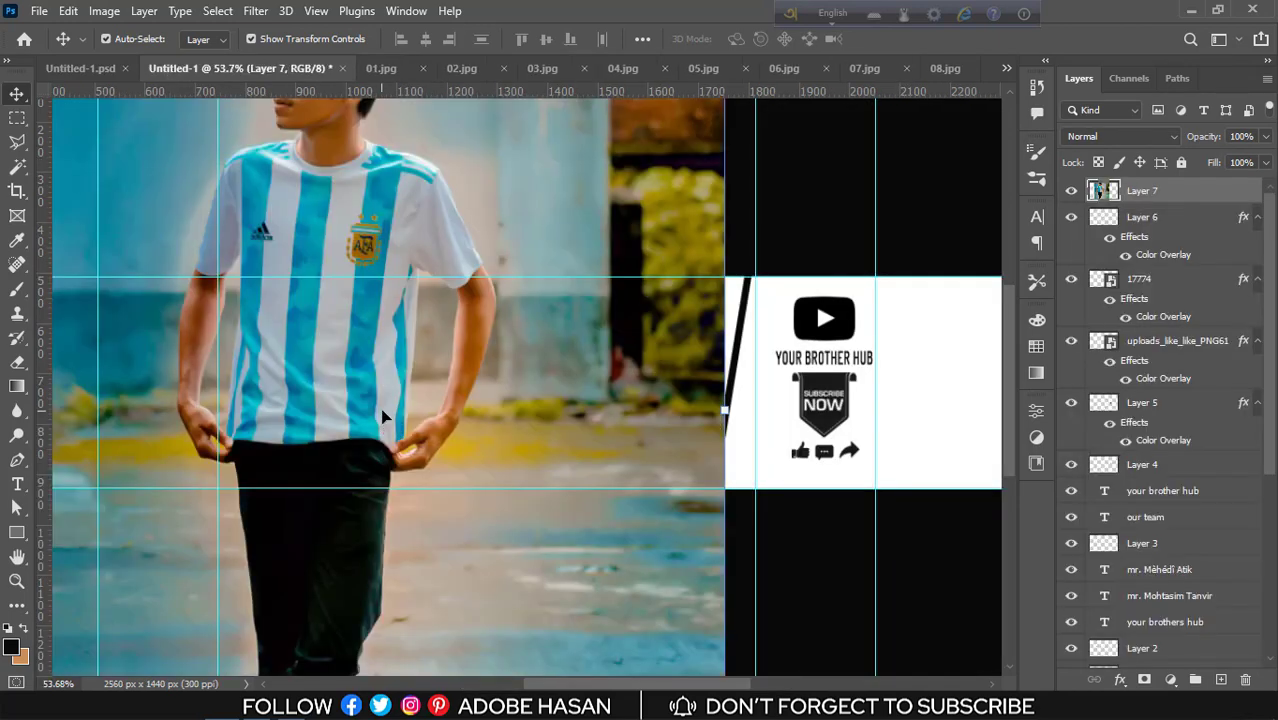
- Scale the striped-shirt photo to 26.18% and place it over the leftmost slanted bars of the white band
drag(699, 408, 214, 408)
drag(129, 407, 313, 388)
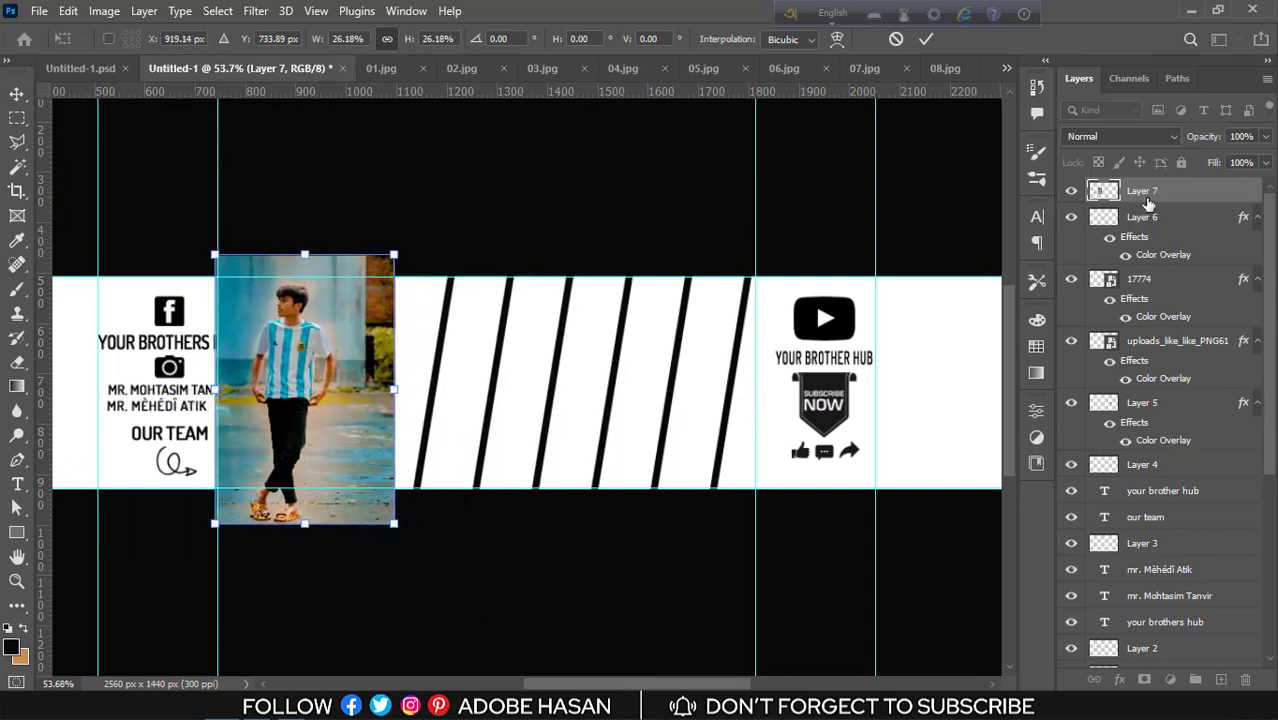